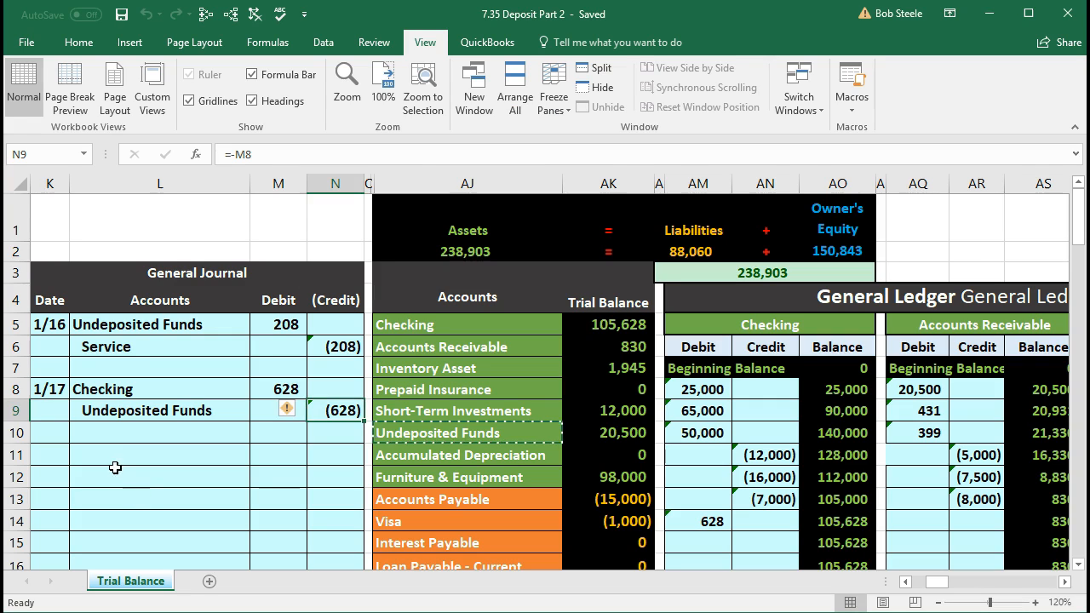
Enter the date 1/17 in cell K11 to start a new general journal entry.
left_click(61, 459)
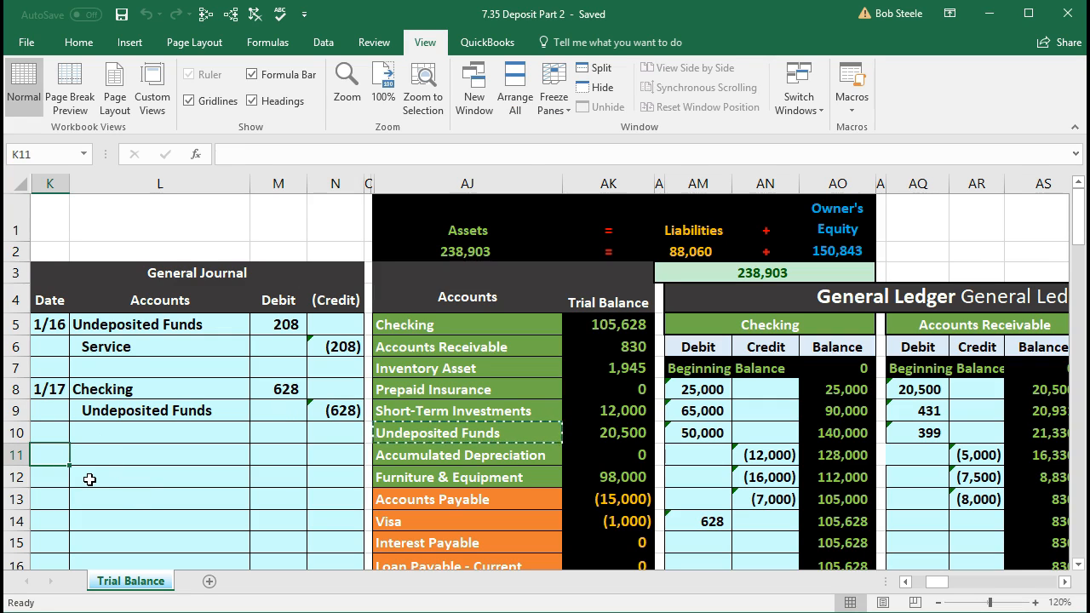
type("1/17")
key("Return")
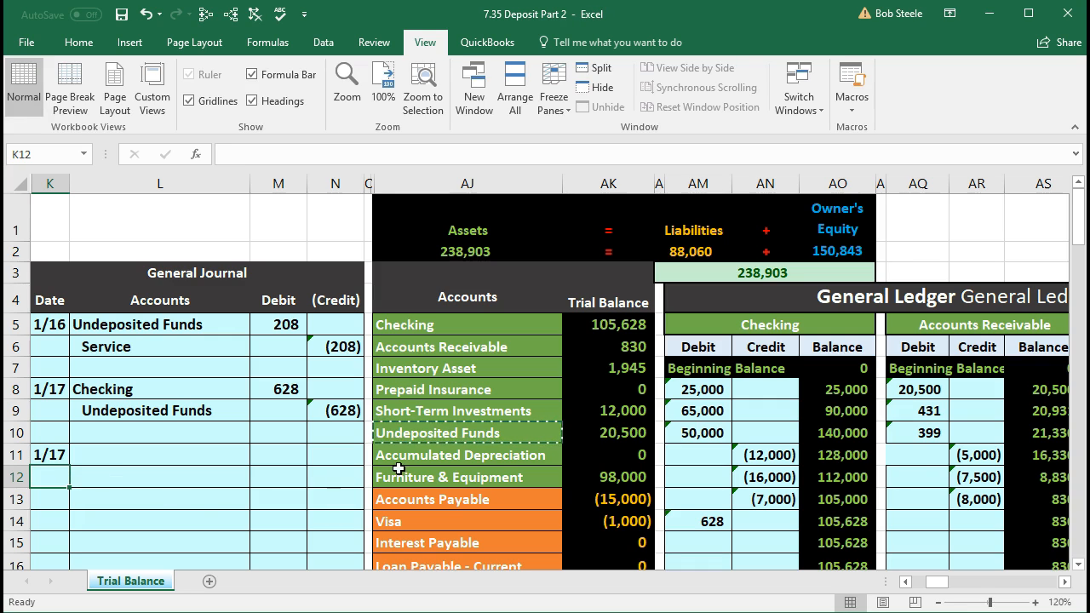
Examine the Undeposited Funds and Checking accounts and their balances in the trial balance.
left_click(457, 433)
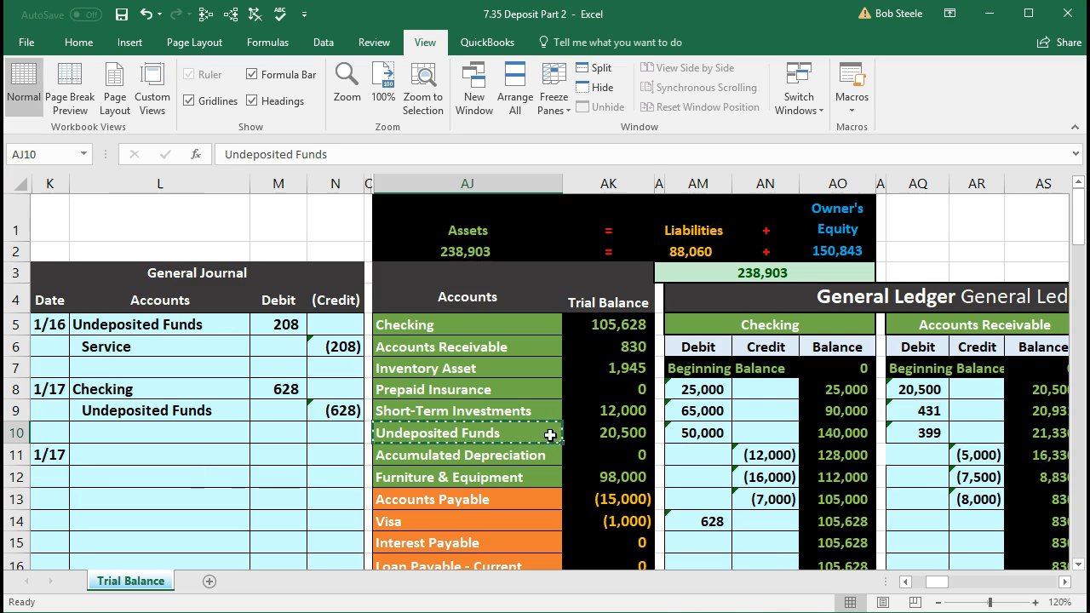
left_click_drag(550, 435, 567, 431)
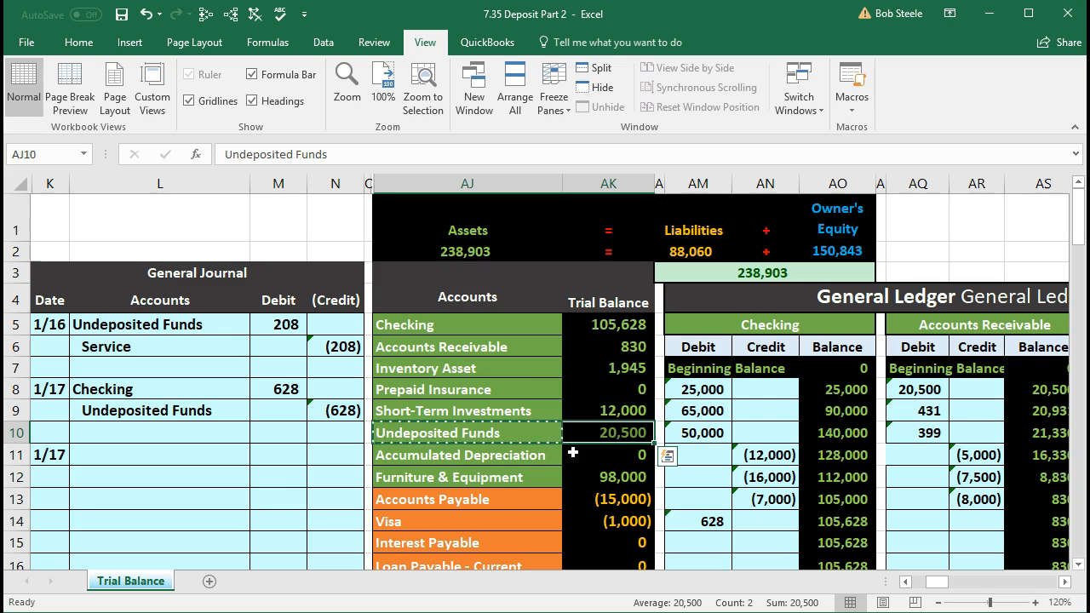
left_click_drag(521, 324, 594, 329)
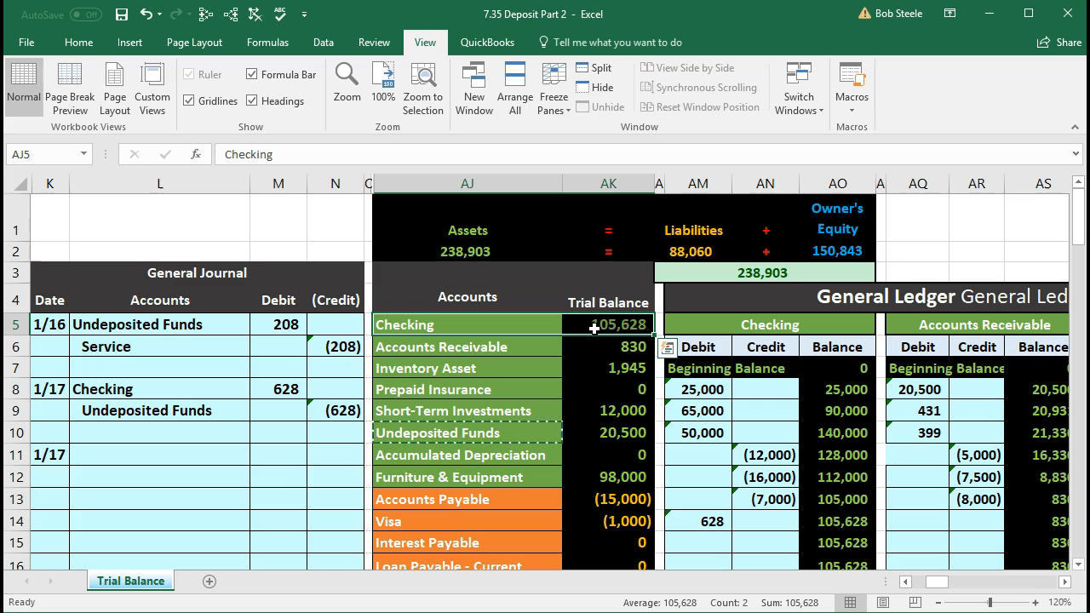
left_click(510, 322)
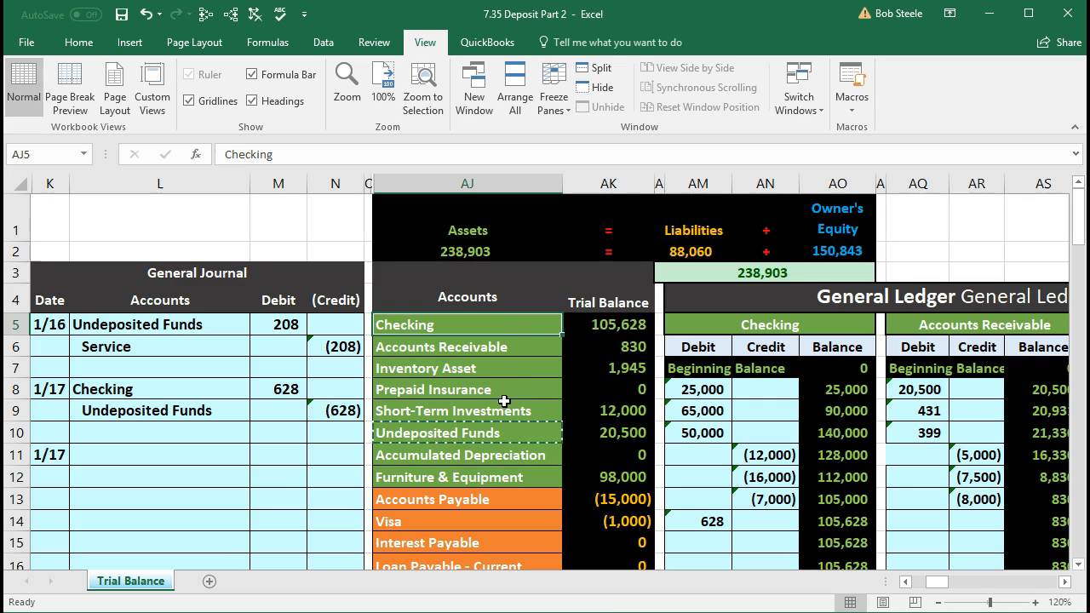
left_click(494, 433)
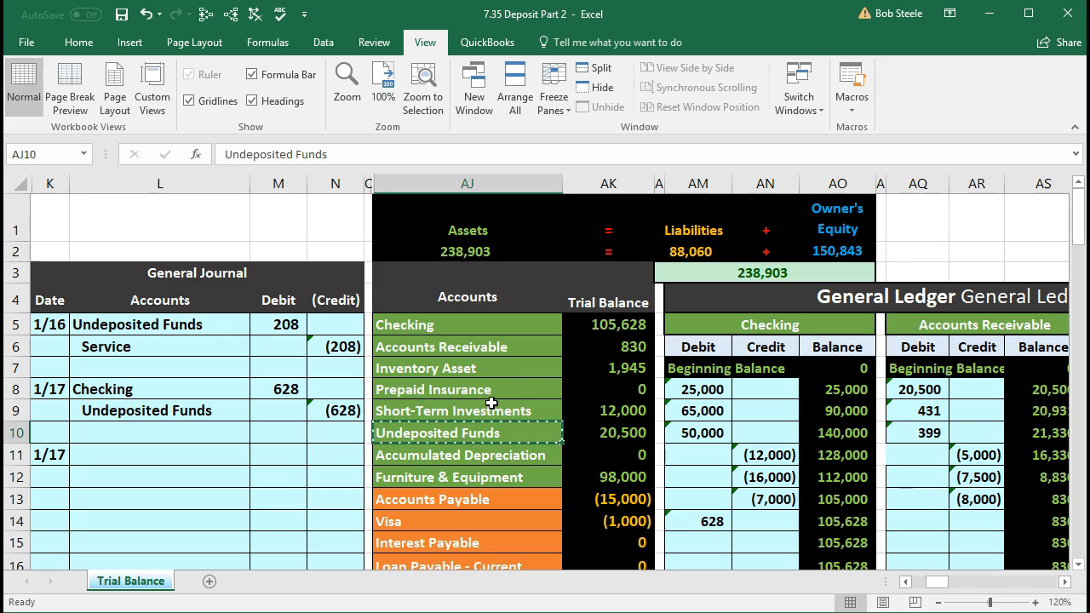
left_click(486, 327)
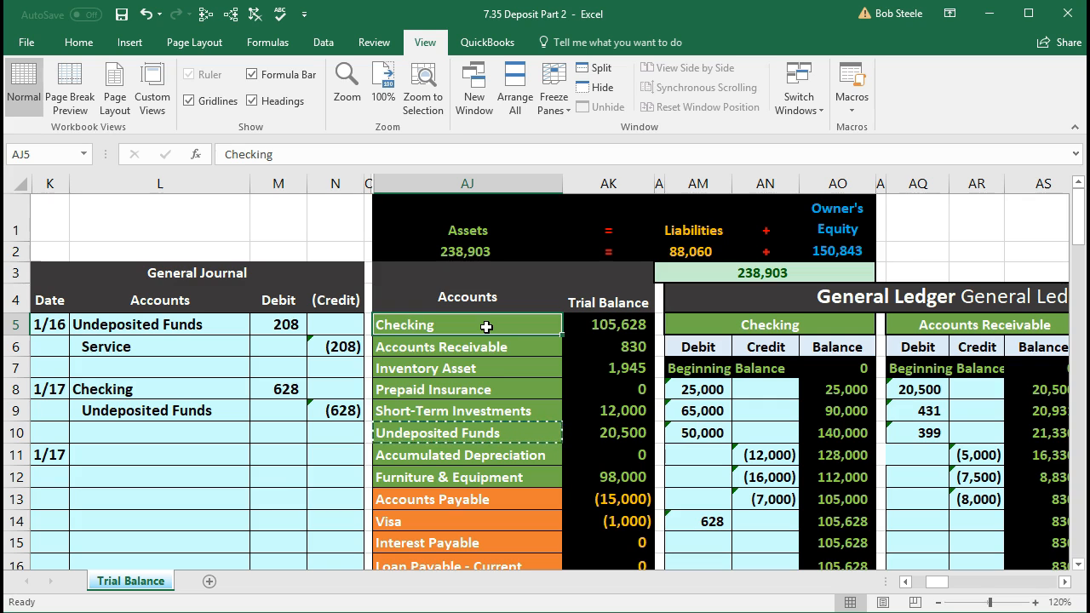
left_click(484, 432)
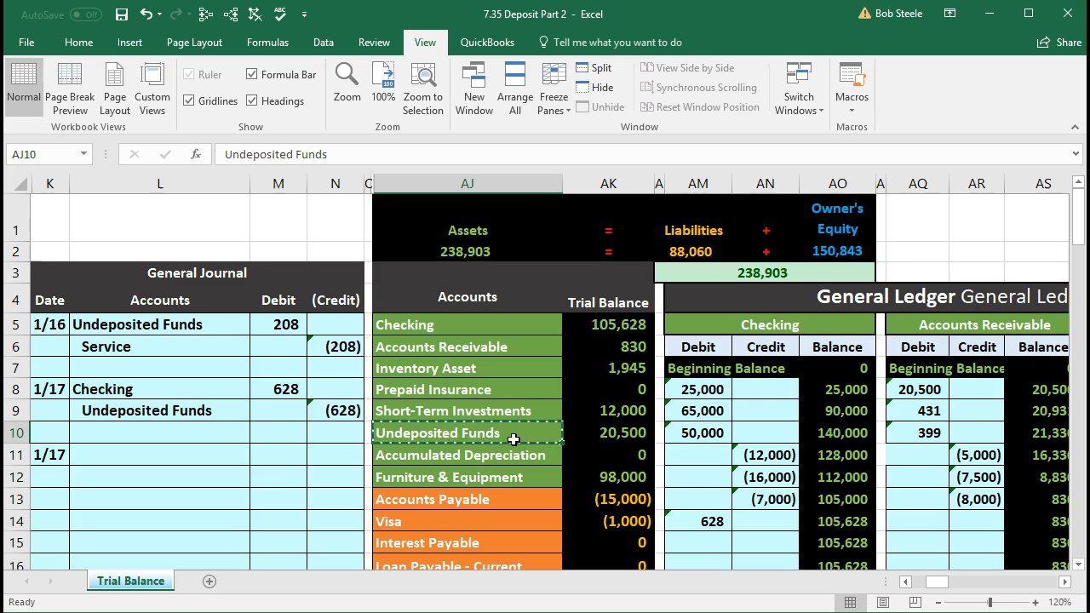
left_click_drag(486, 329, 593, 331)
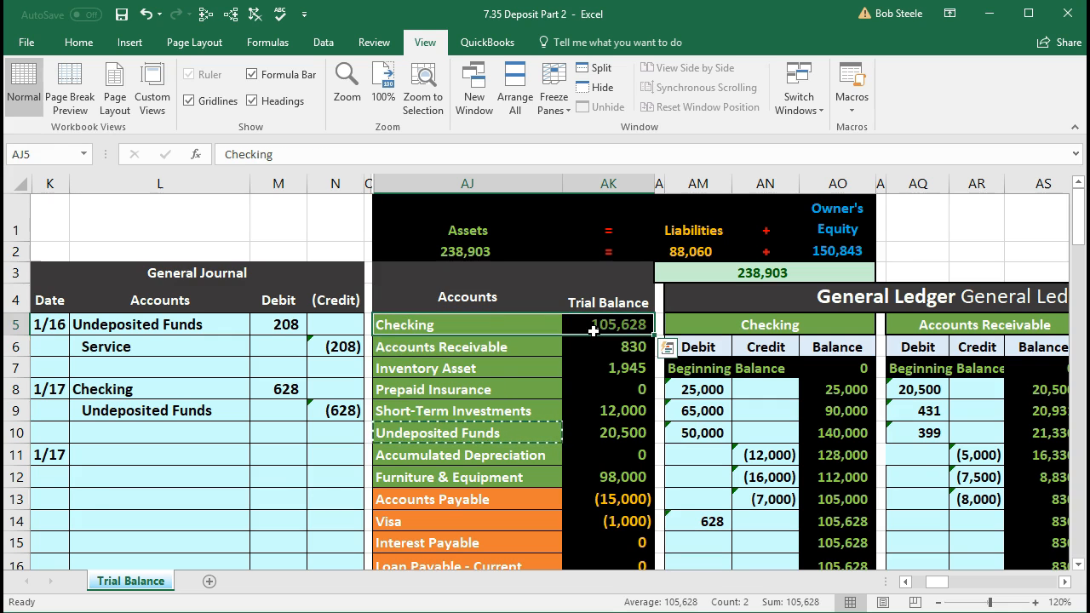
Copy the Checking account name from the trial balance and paste it as values into journal cell L11.
left_click(542, 324)
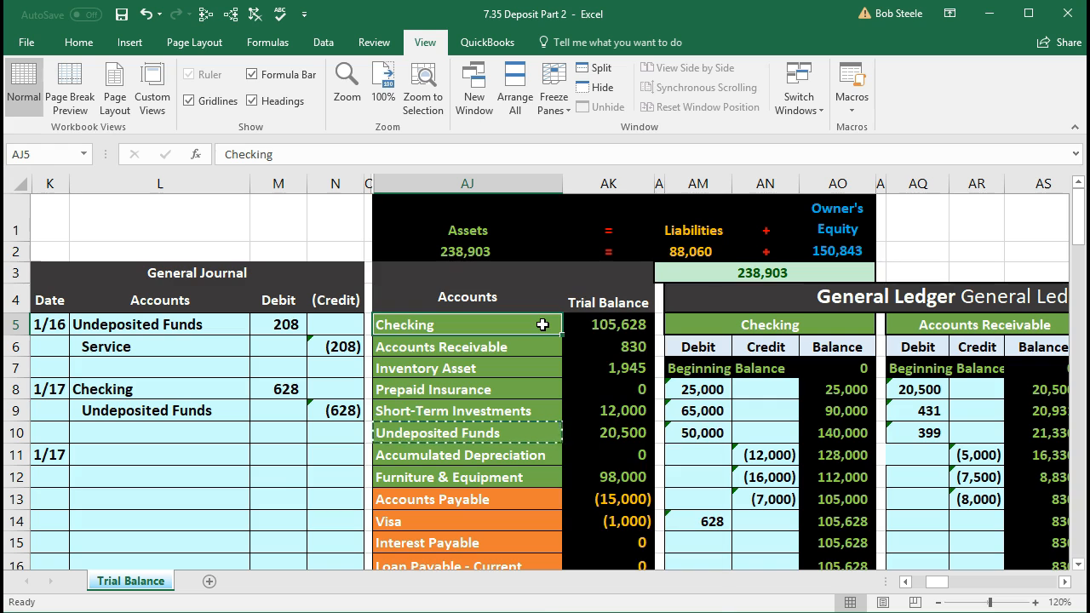
right_click(542, 324)
left_click(579, 357)
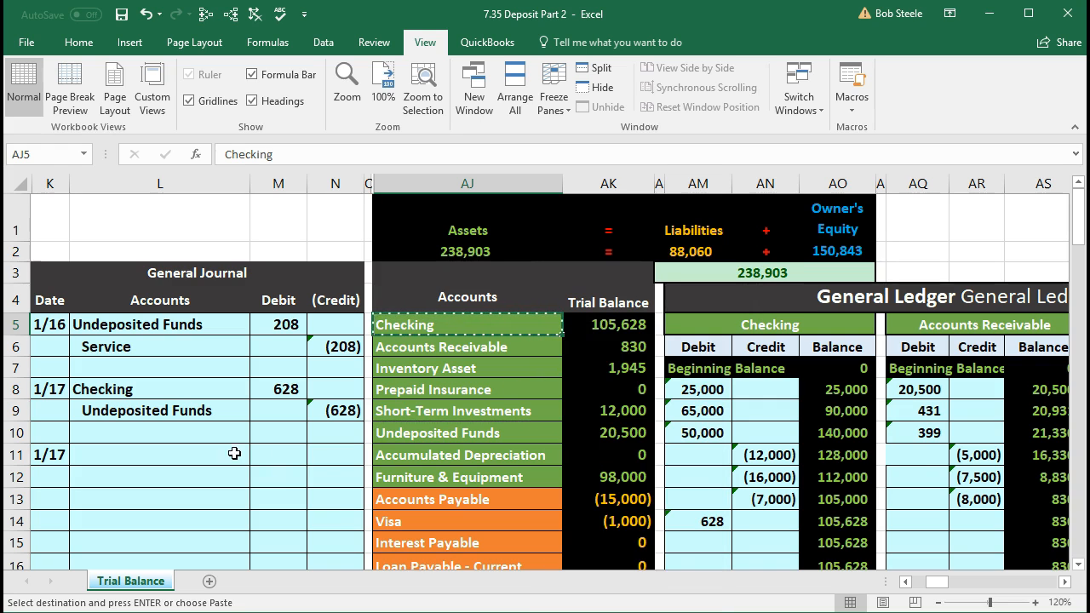
left_click(193, 449)
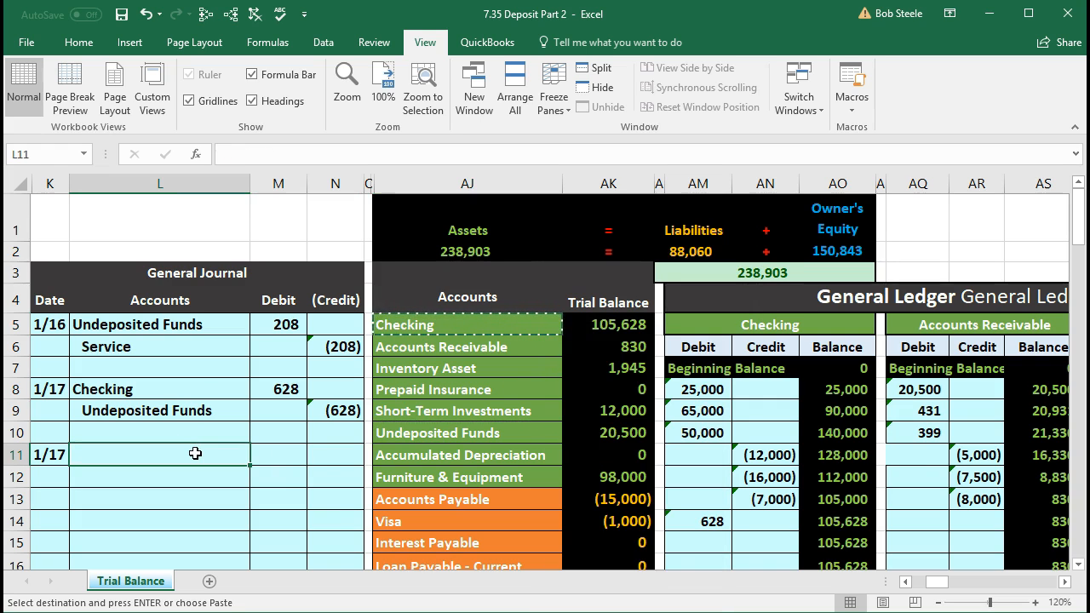
right_click(201, 462)
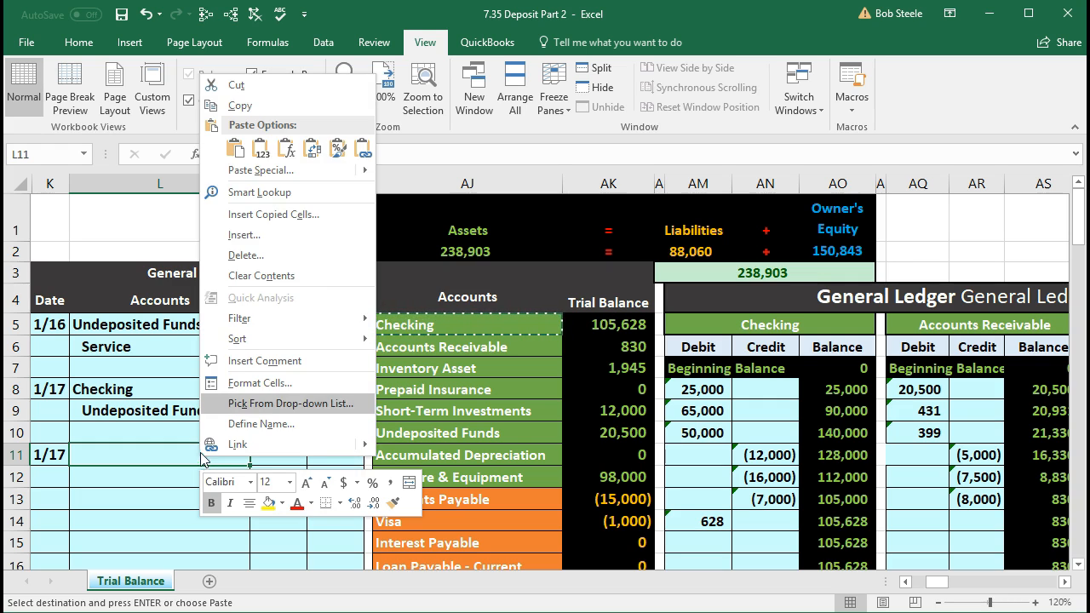
left_click(261, 148)
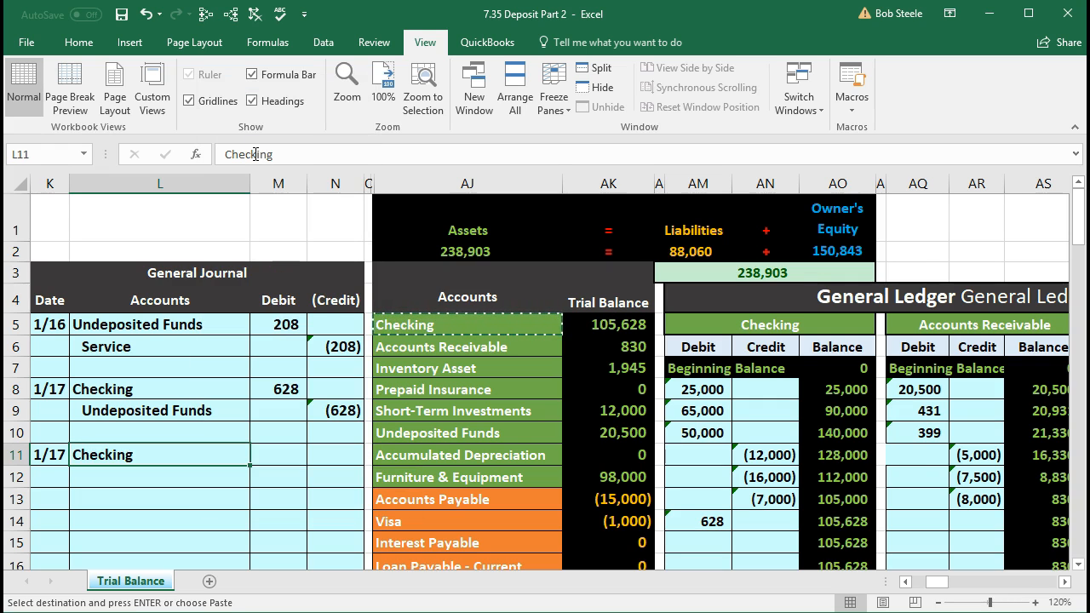
Enter a debit of 20500 for Checking in cell M11.
key("Right")
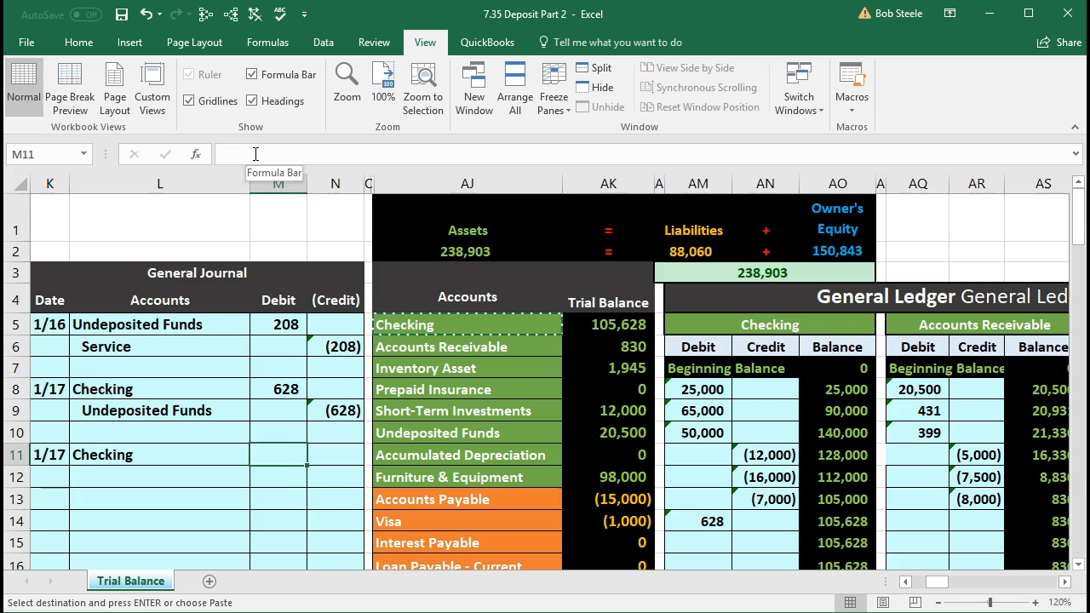
type("205")
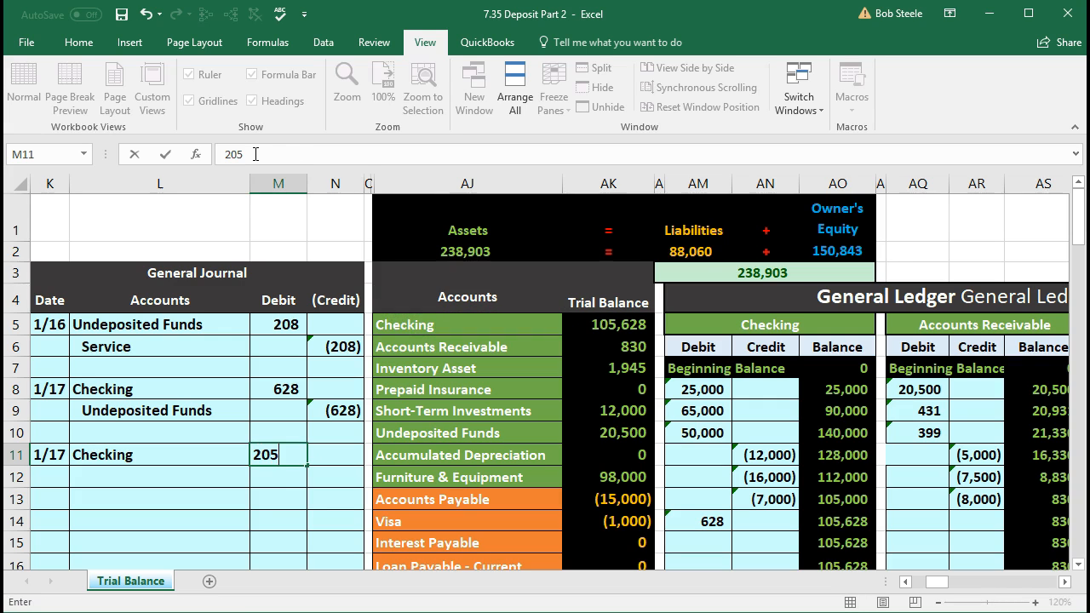
type("00")
key("Return")
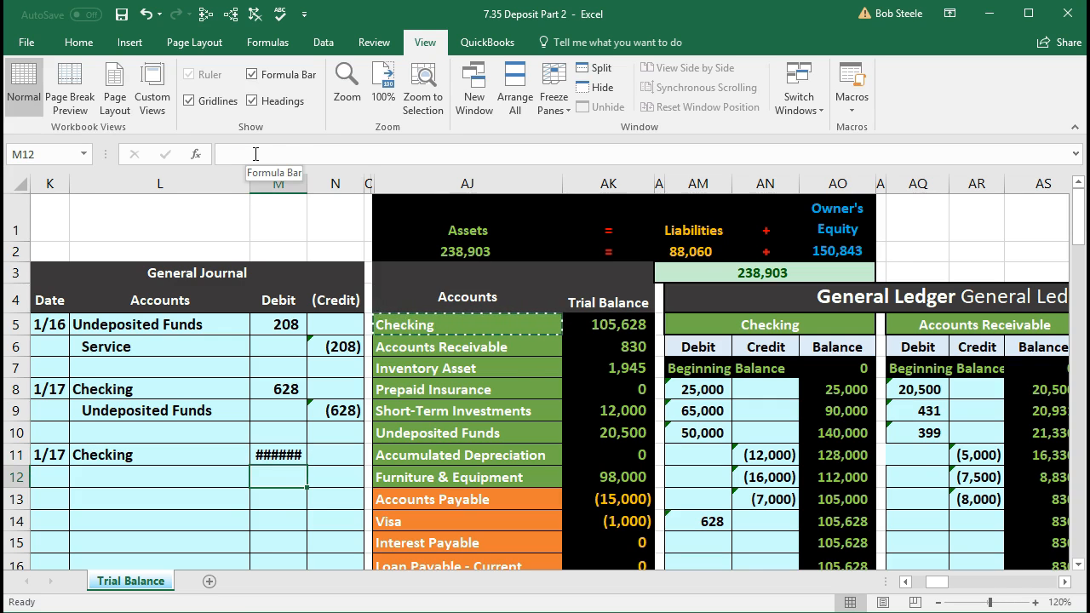
Widen the journal's Debit and Credit columns, M and N, together so the debit amount fits.
key("Right")
left_click(287, 457)
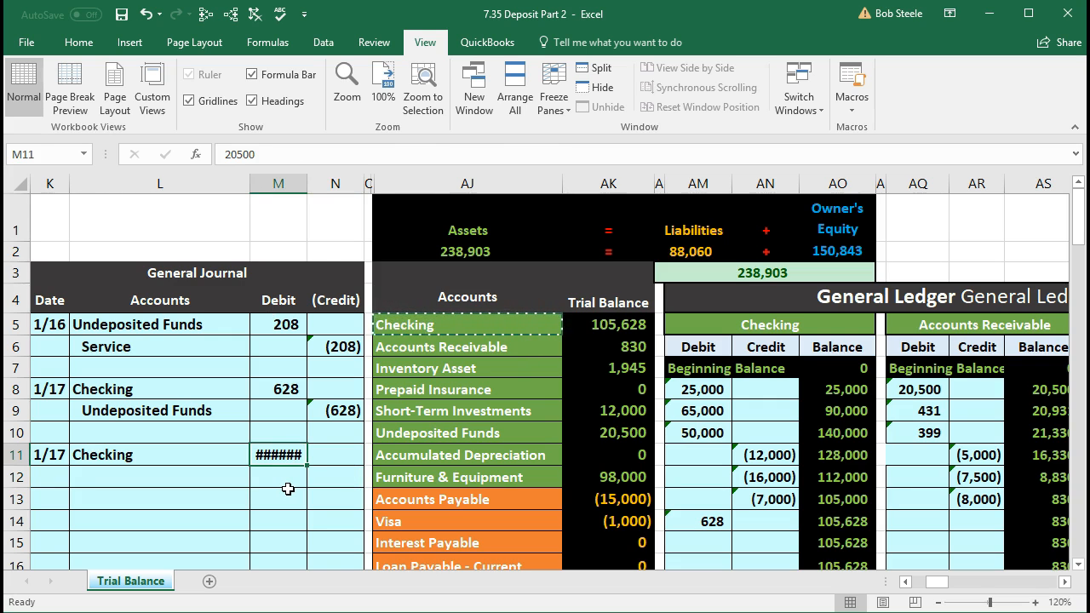
left_click(298, 185)
left_click_drag(298, 186, 328, 181)
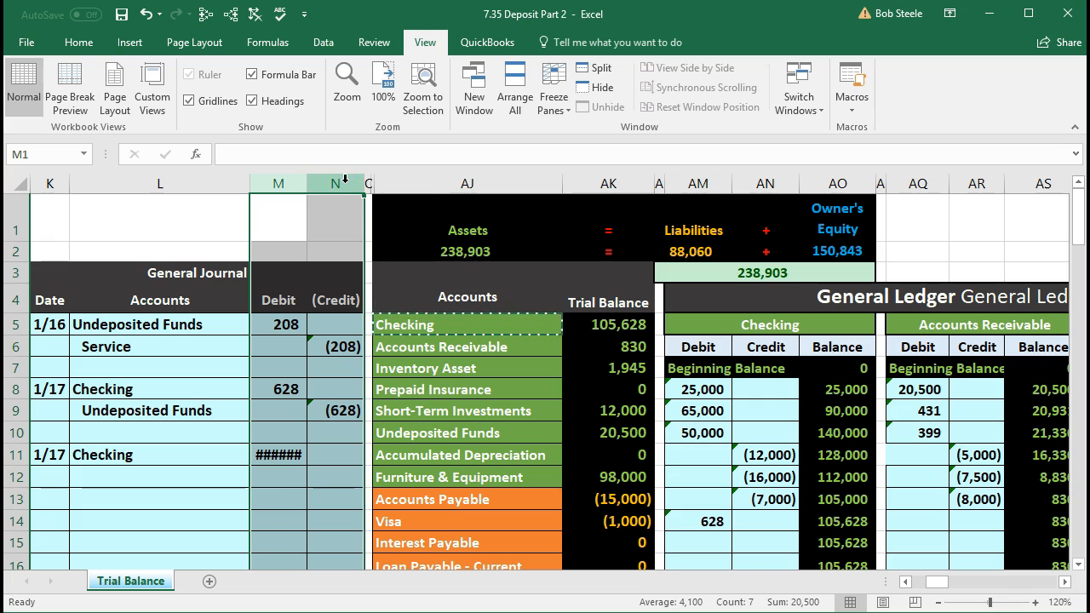
left_click_drag(310, 183, 315, 184)
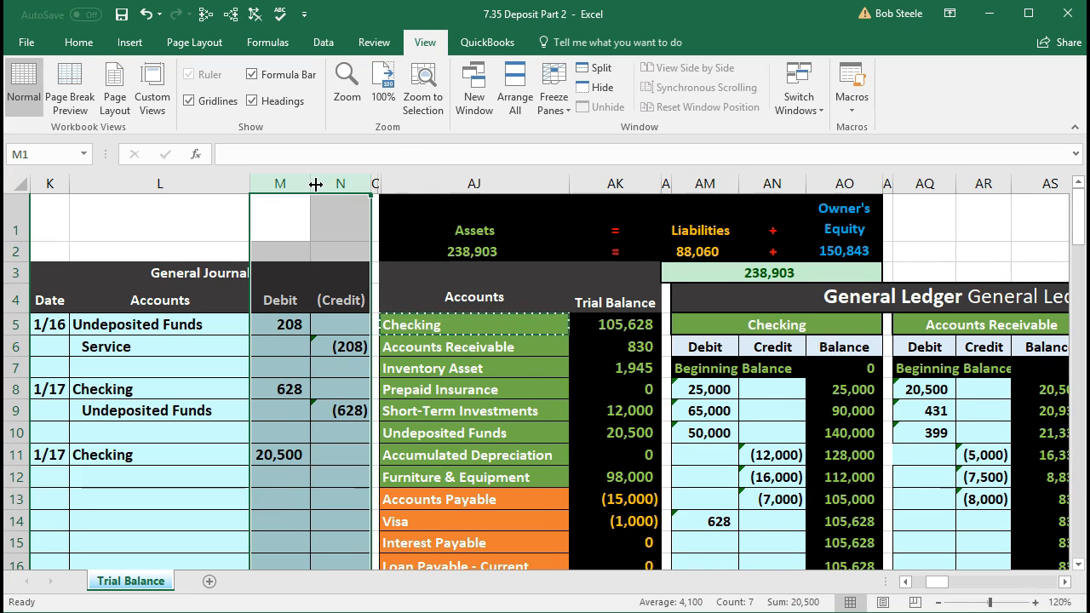
Enter the credit formula =-M11 in cell N12 and widen columns M and N further to fit it.
left_click(325, 475)
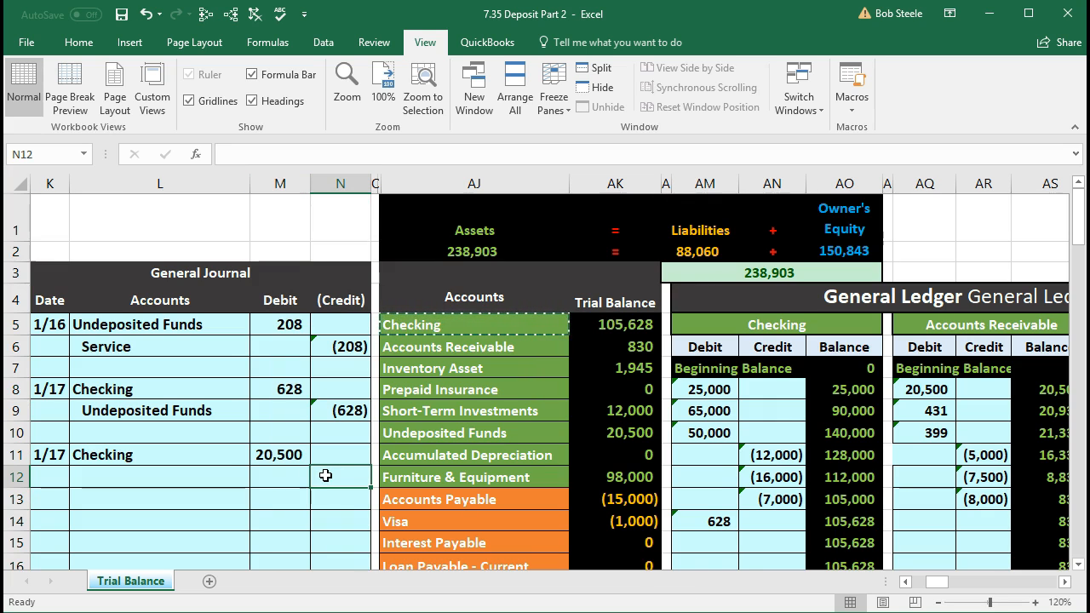
type("=-")
key("Up")
key("Left")
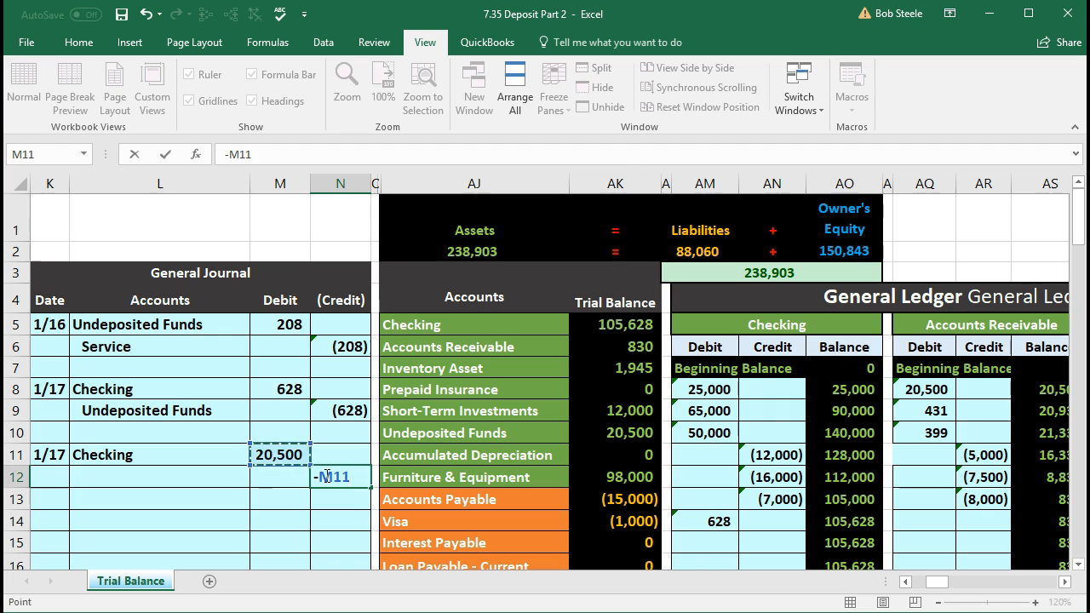
key("Return")
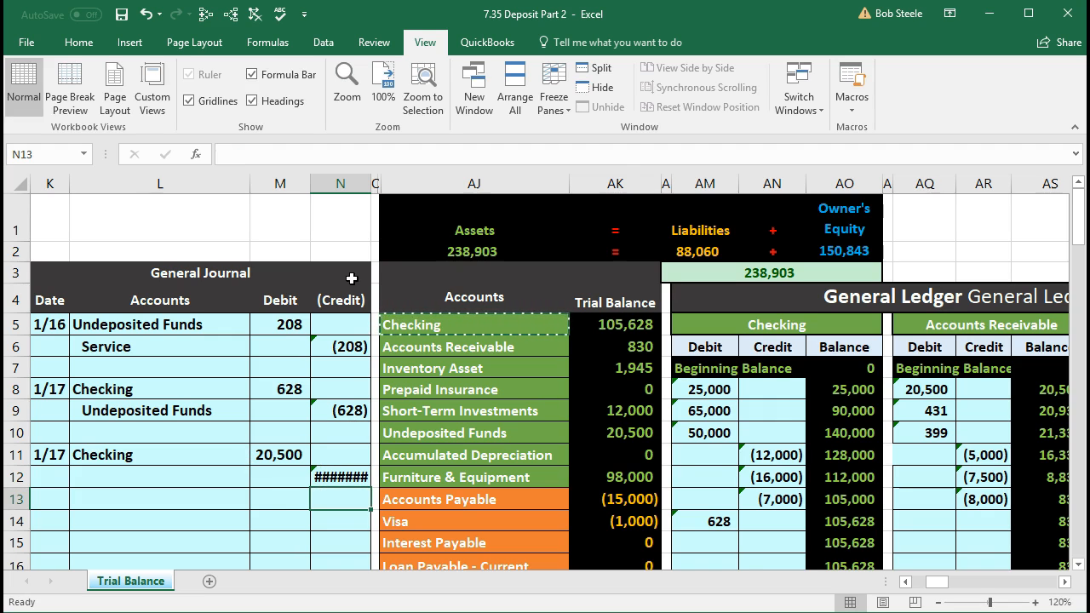
left_click_drag(292, 189, 317, 184)
left_click(304, 409)
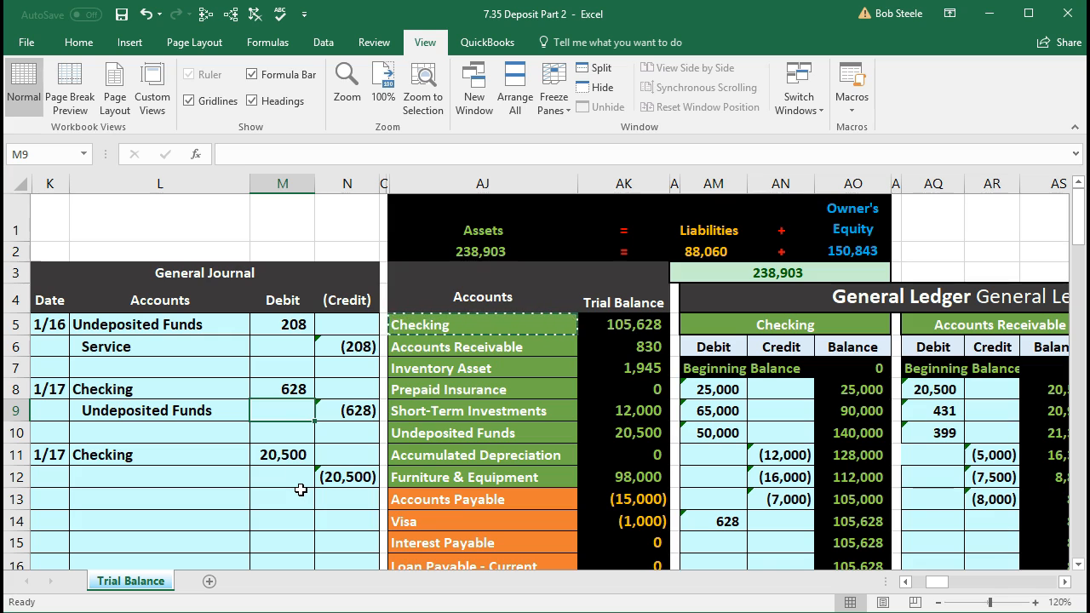
Copy the Undeposited Funds account name from the trial balance, paste it as values into L12, and indent it one level.
left_click(236, 475)
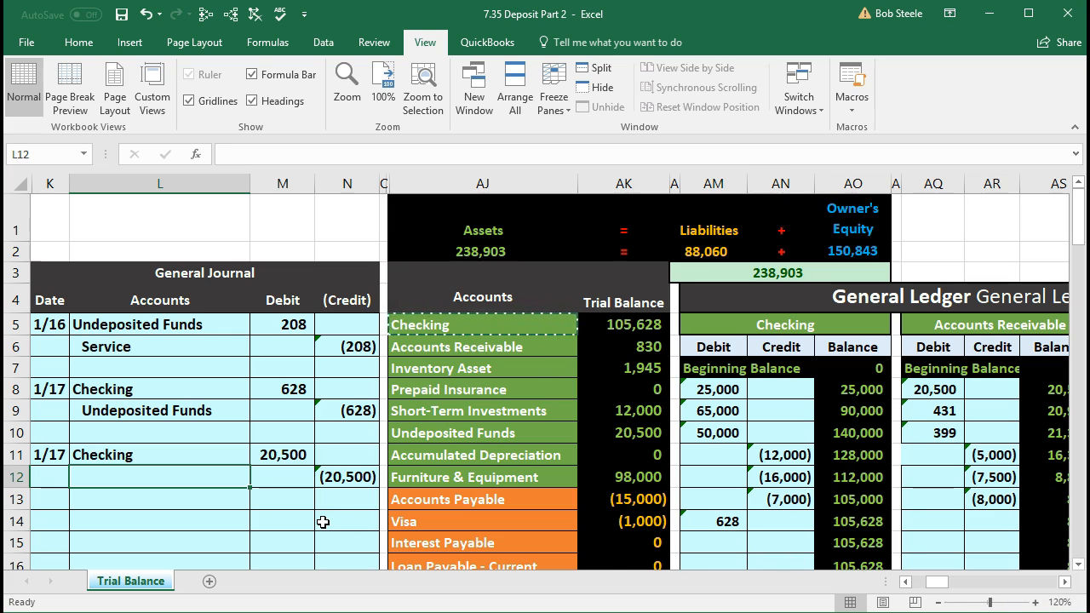
left_click(439, 433)
left_click(593, 434)
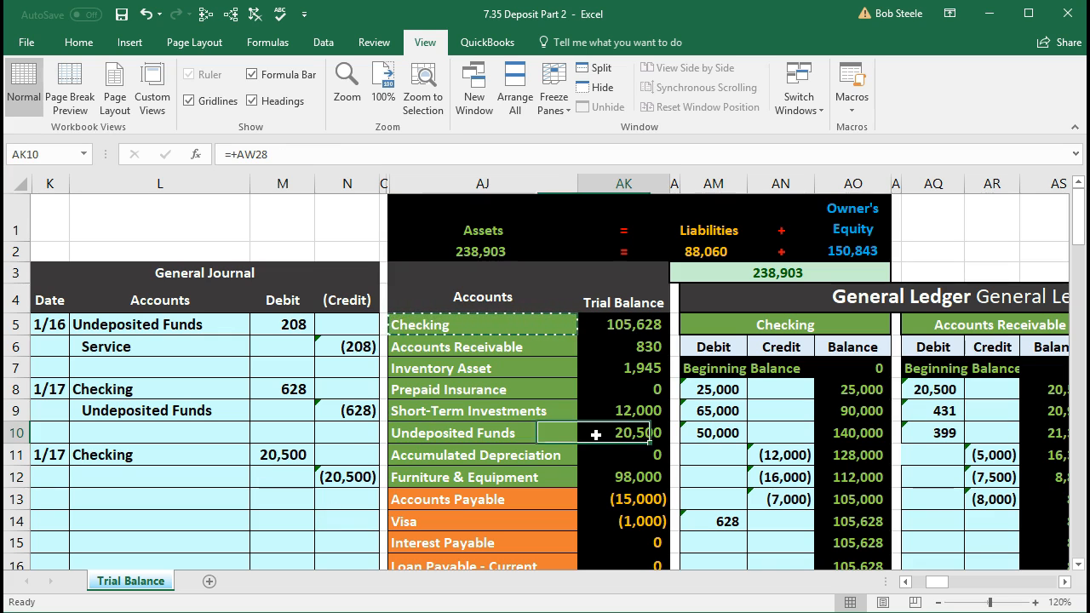
left_click(544, 434)
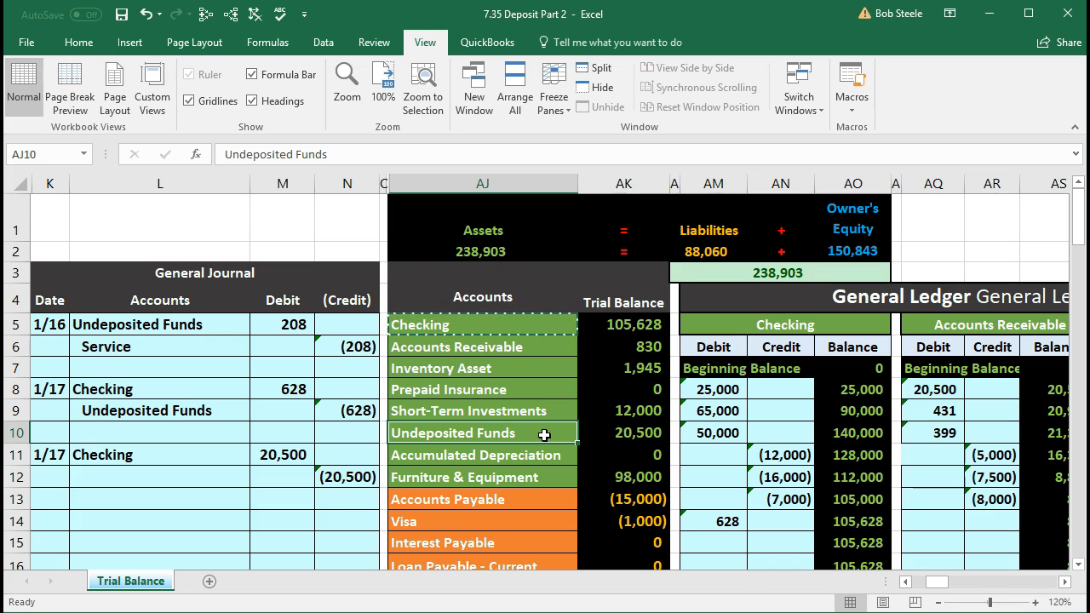
right_click(544, 435)
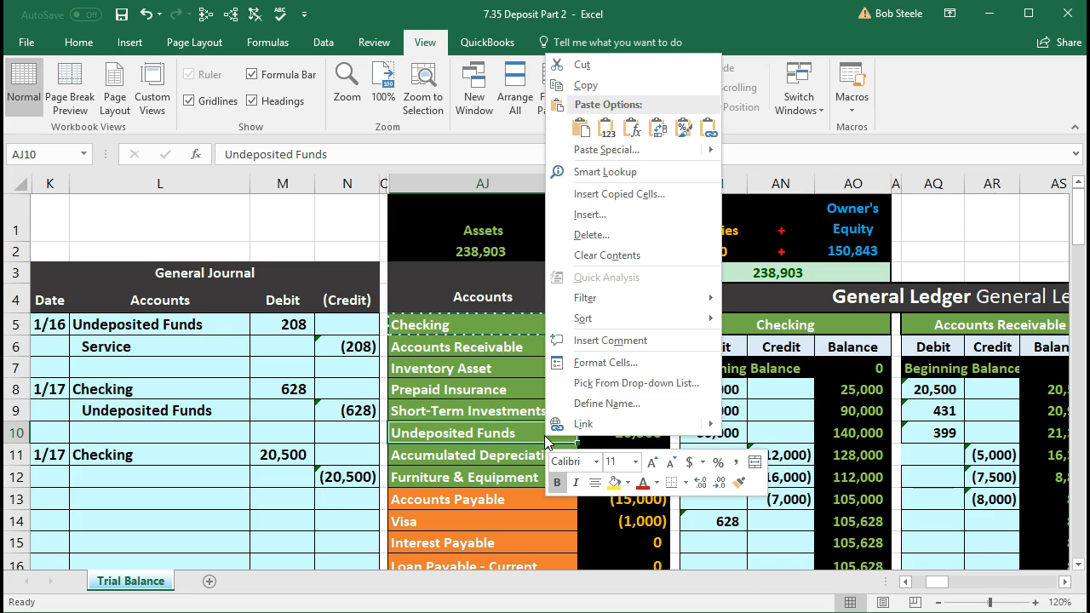
left_click(597, 93)
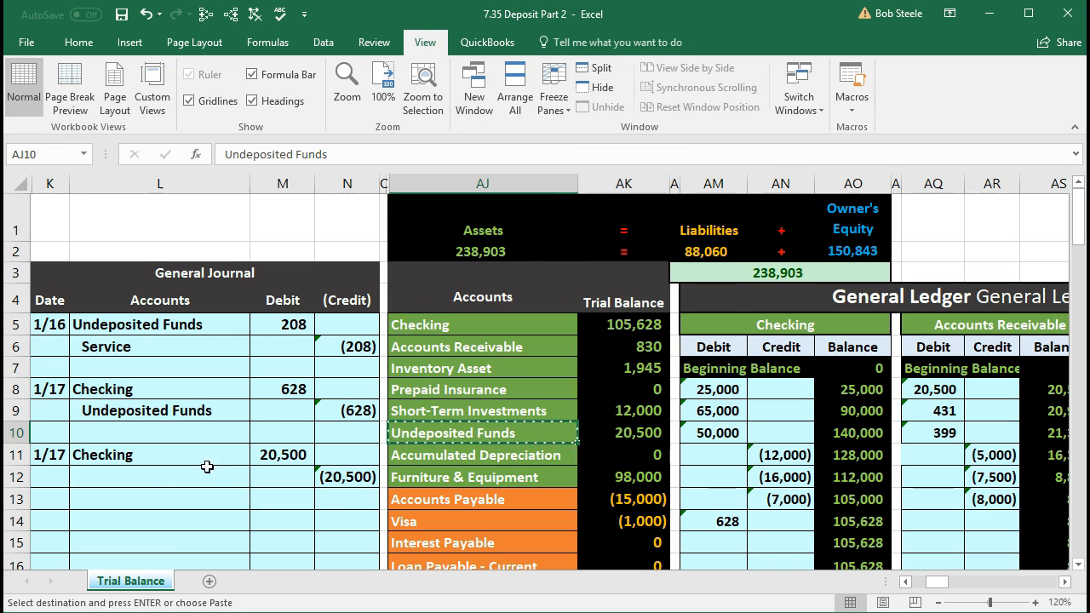
left_click(167, 476)
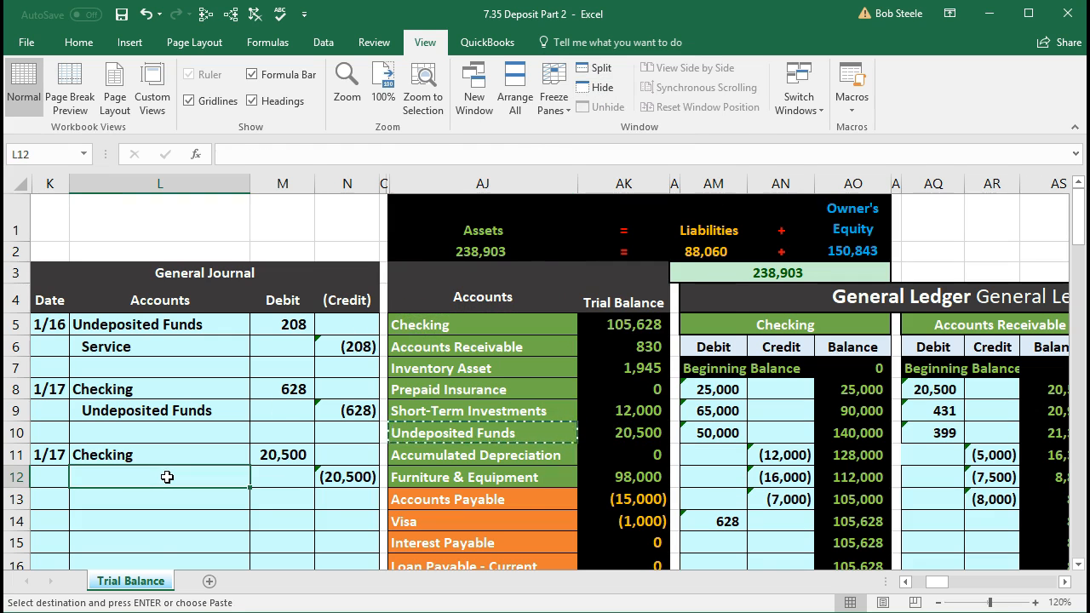
right_click(167, 476)
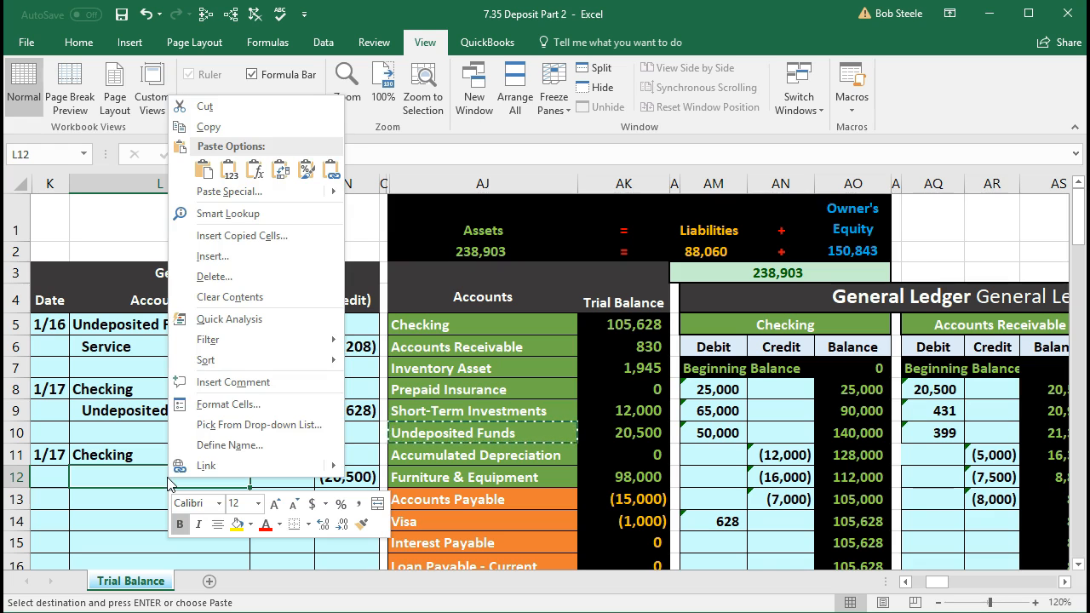
left_click(225, 170)
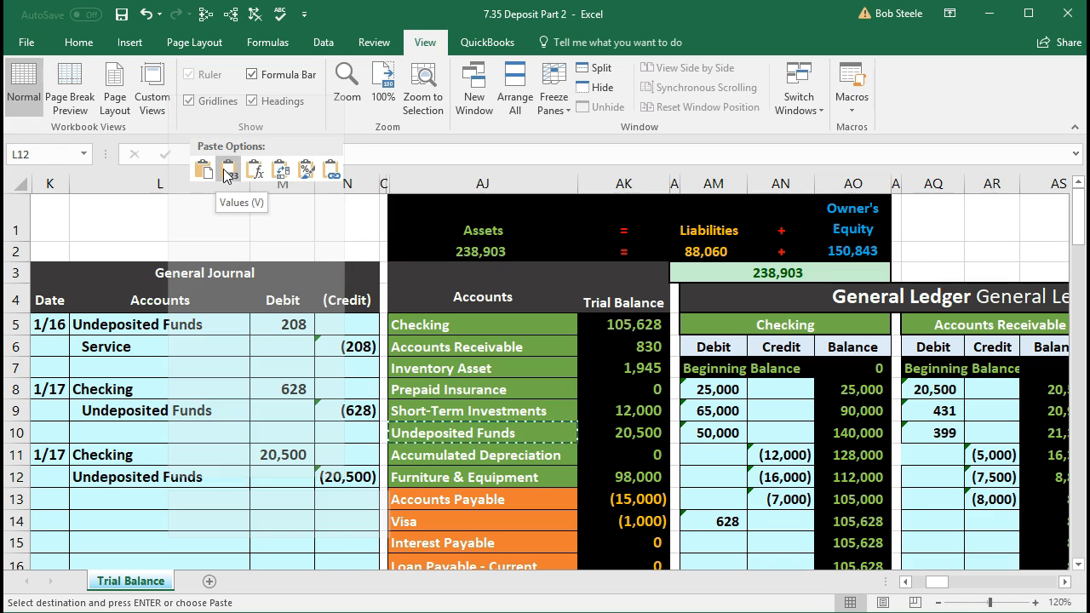
left_click(79, 42)
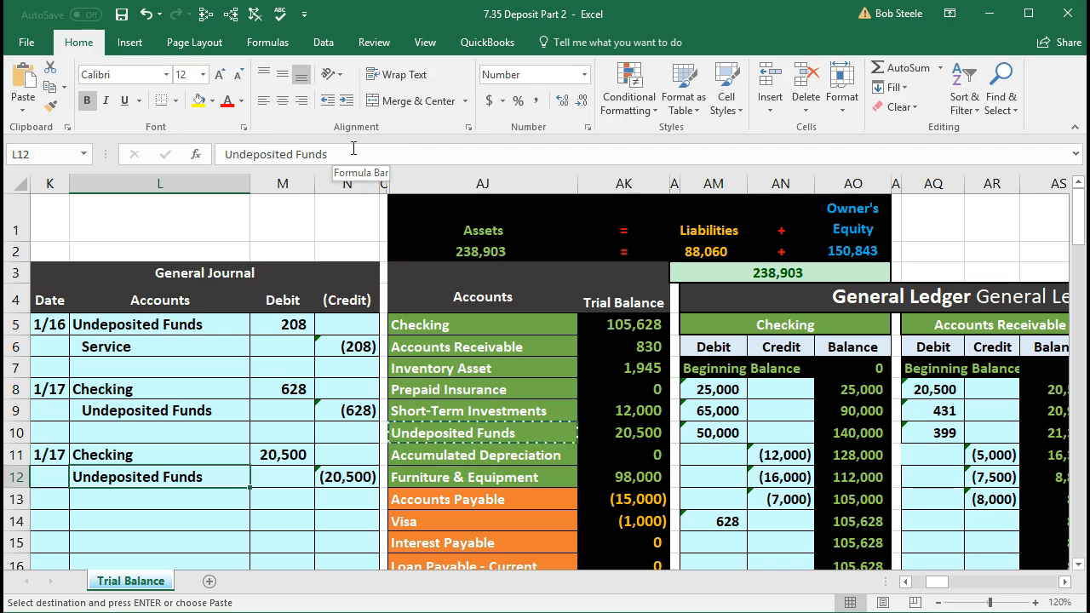
left_click(348, 102)
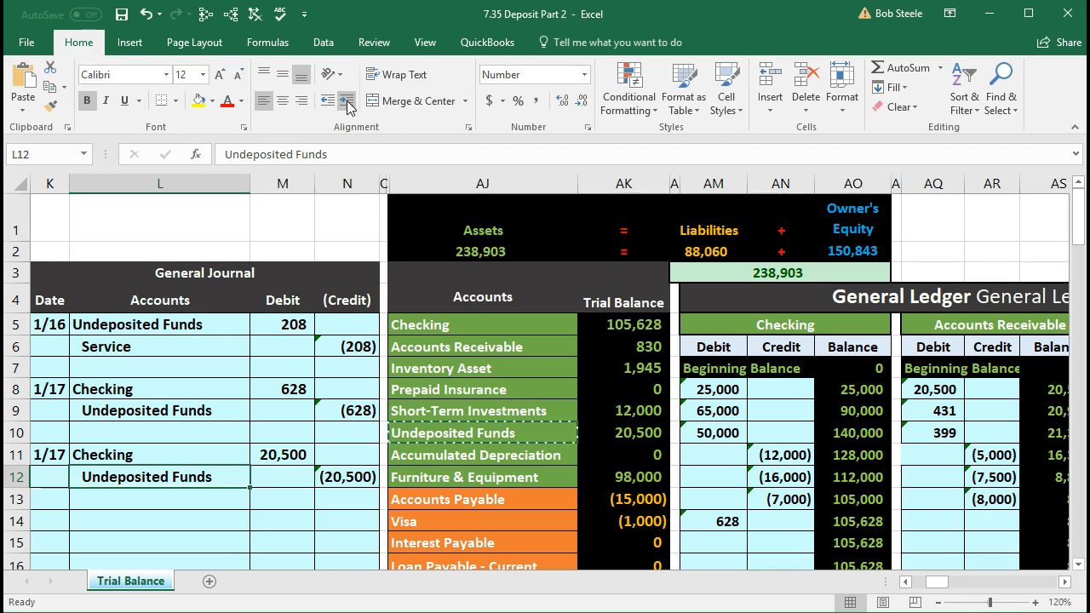
left_click(271, 437)
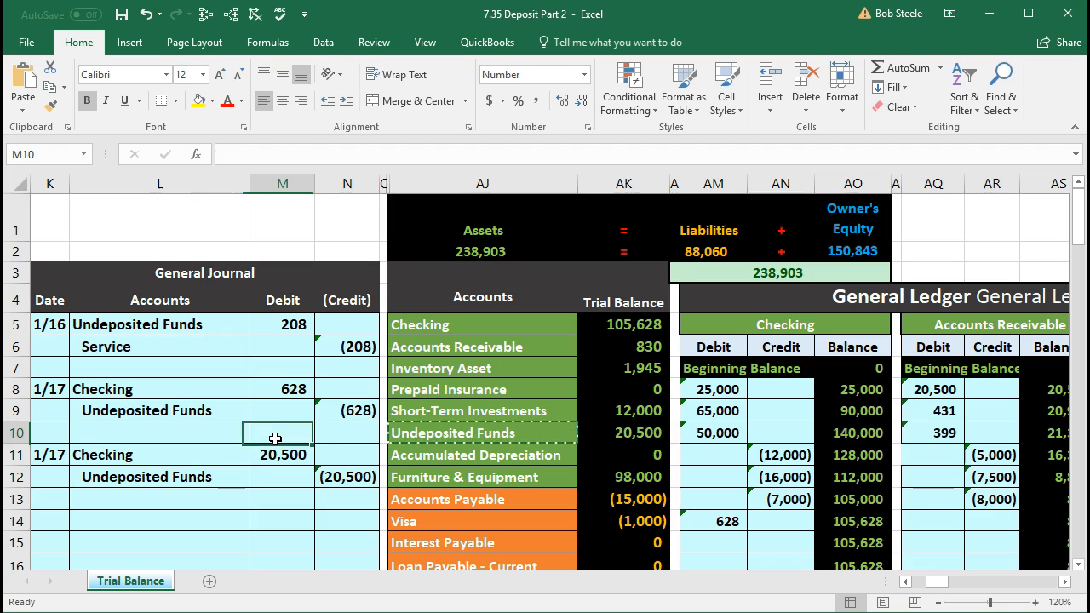
left_click(189, 455)
left_click_drag(252, 443, 324, 479)
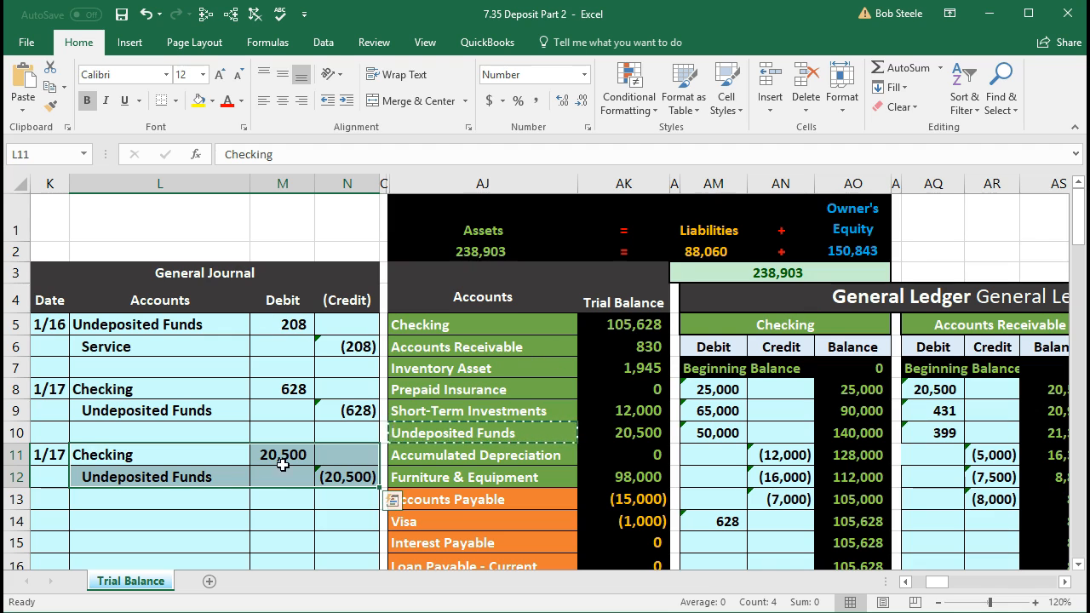
left_click(231, 457)
left_click_drag(231, 457, 263, 454)
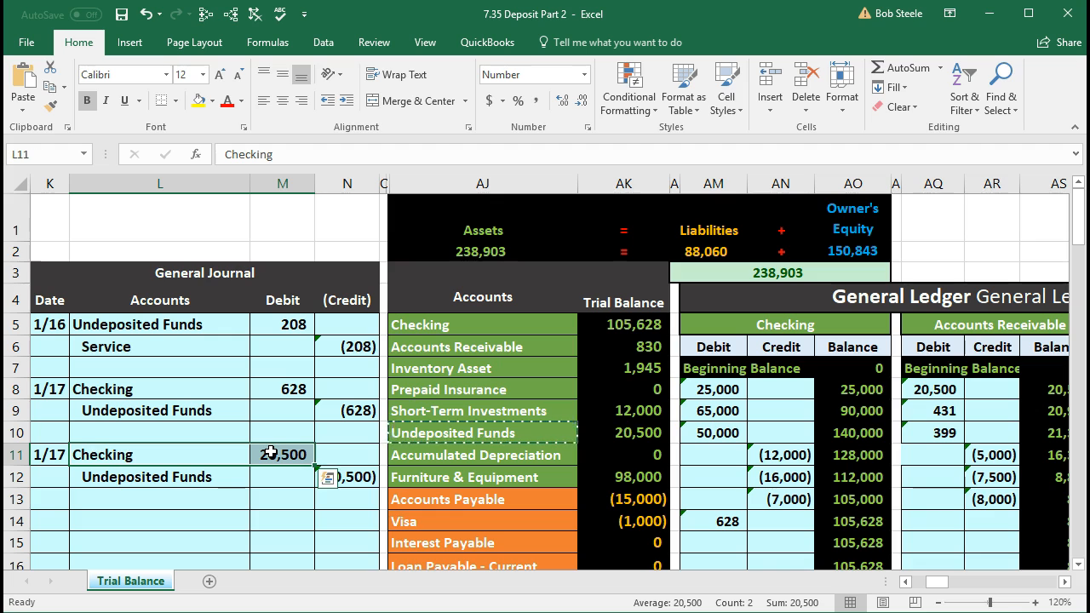
left_click_drag(478, 332, 597, 325)
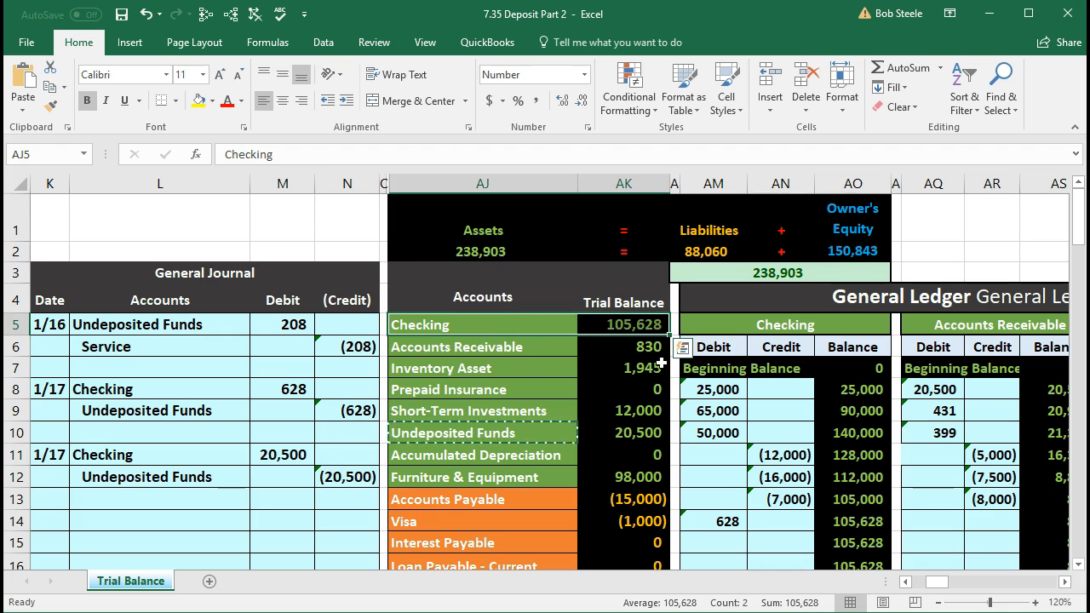
Post the 1/17 Checking debit to the Checking ledger by entering =M11 in the next free debit cell, AM15.
scroll(661, 364, "down", 1)
left_click(725, 447)
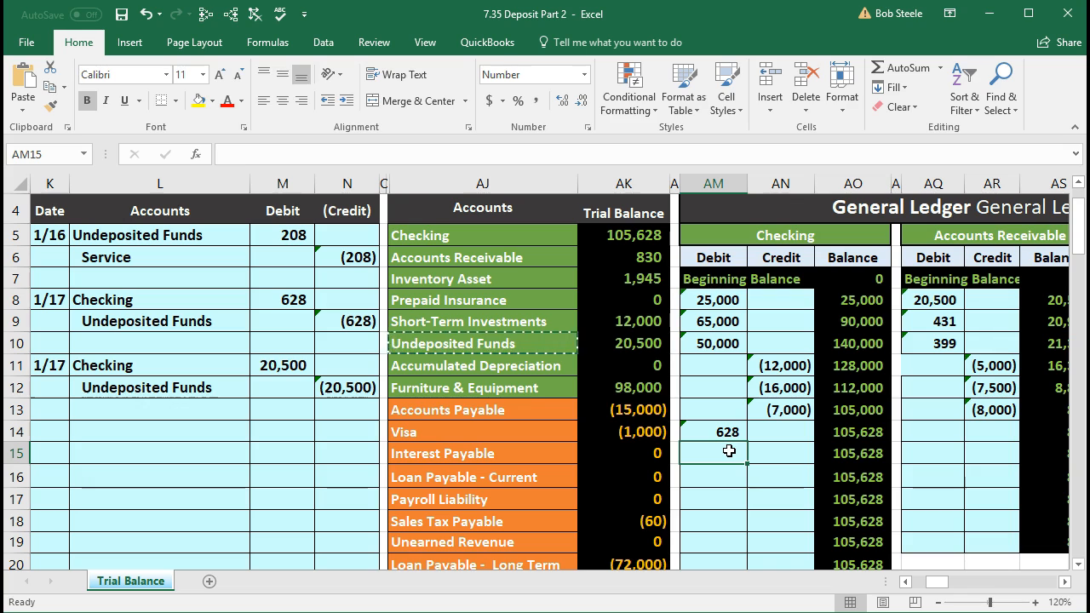
type("=")
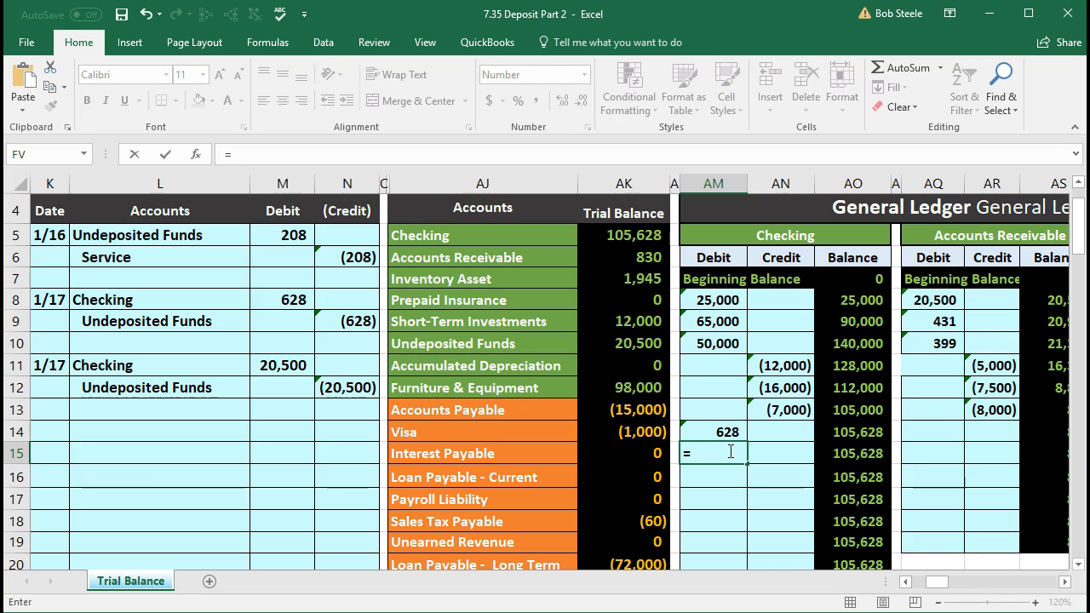
left_click(277, 368)
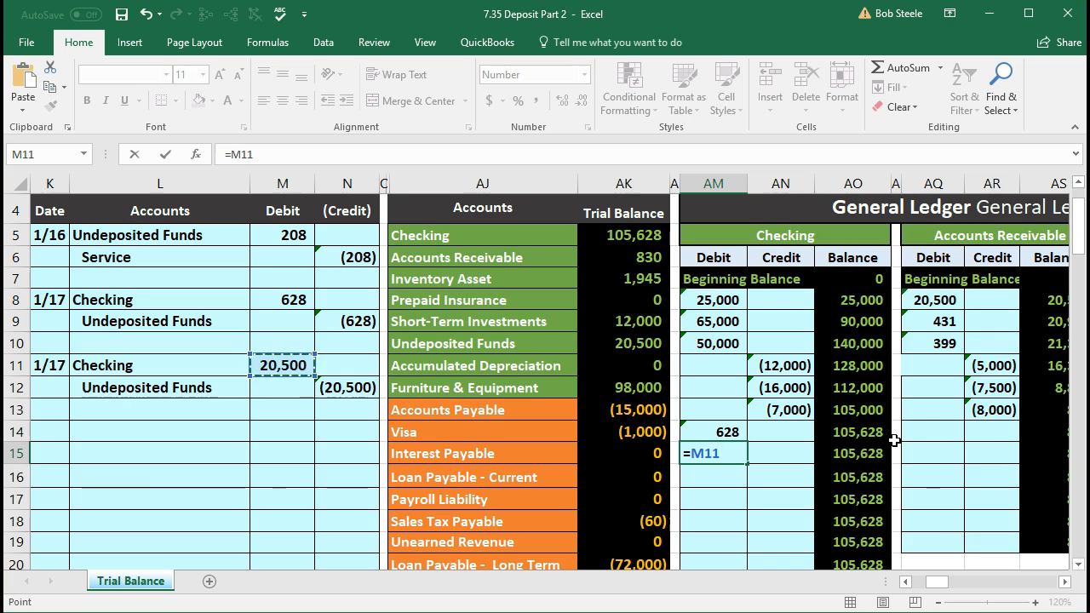
key("Return")
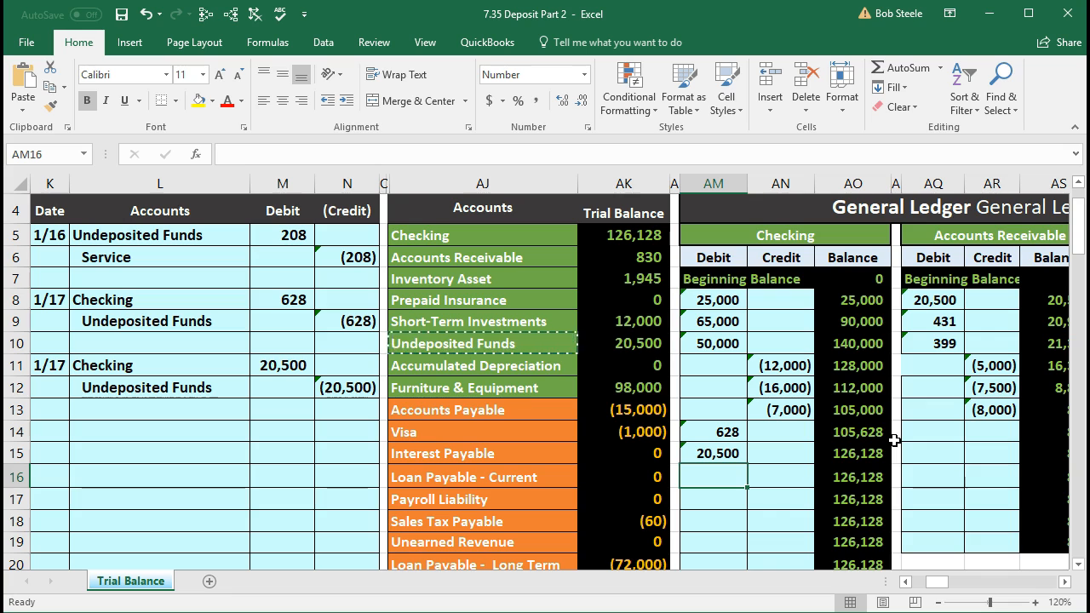
Freeze the panes at column AJ, using cell AJ1, to keep the general journal columns in view.
left_click_drag(158, 387, 323, 388)
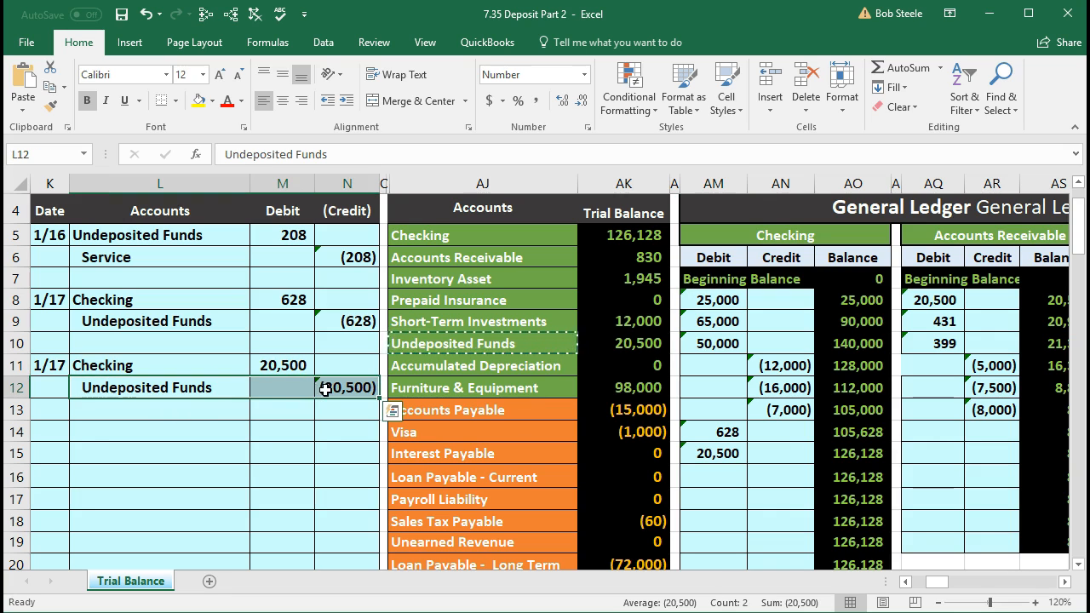
scroll(345, 444, "up", 1)
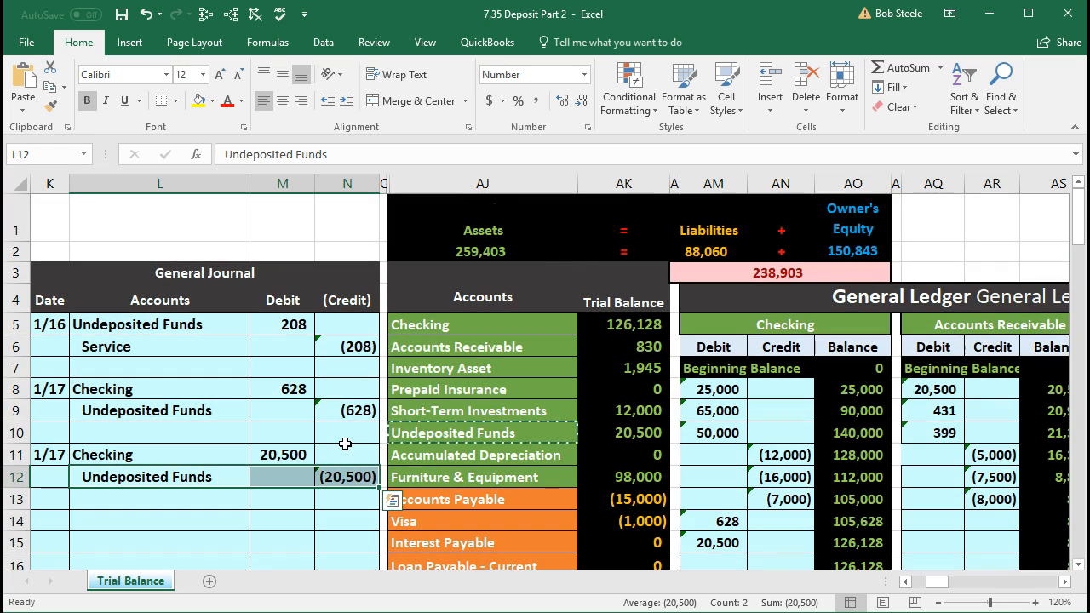
left_click(427, 216)
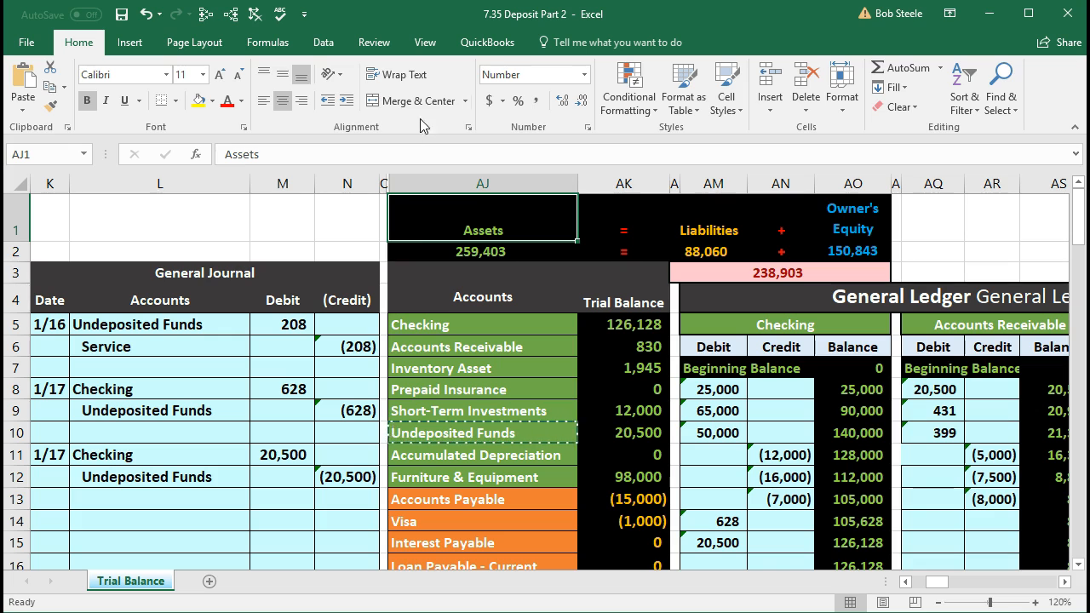
left_click(419, 50)
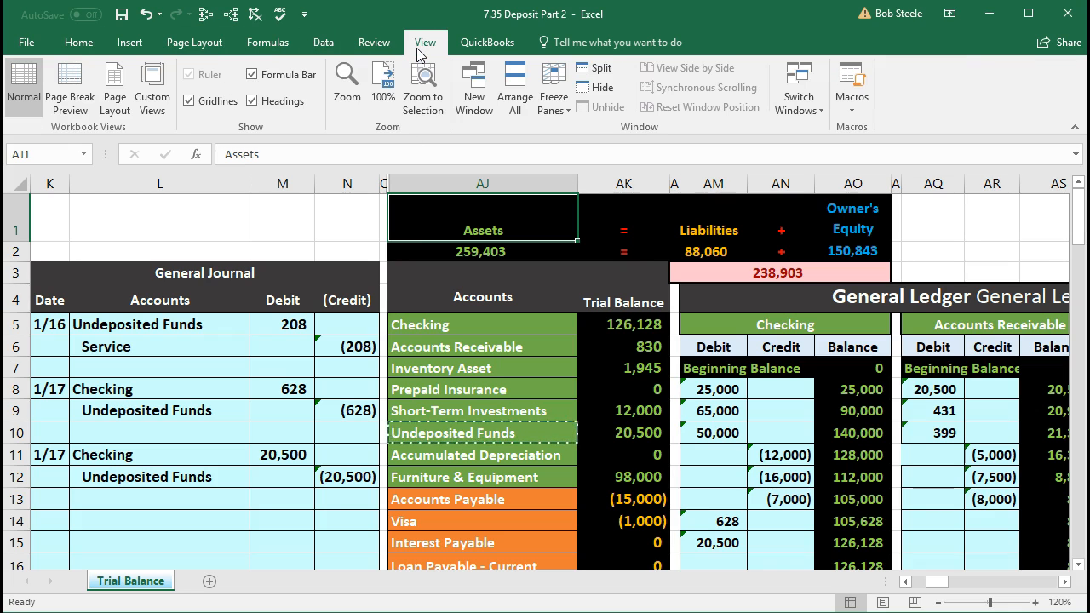
left_click(558, 111)
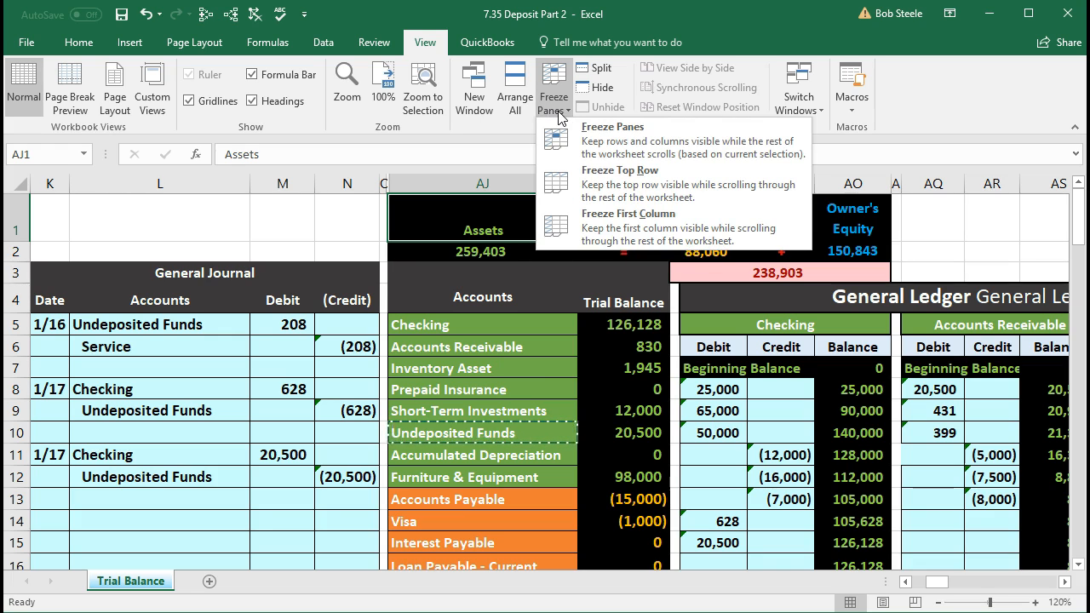
left_click(649, 136)
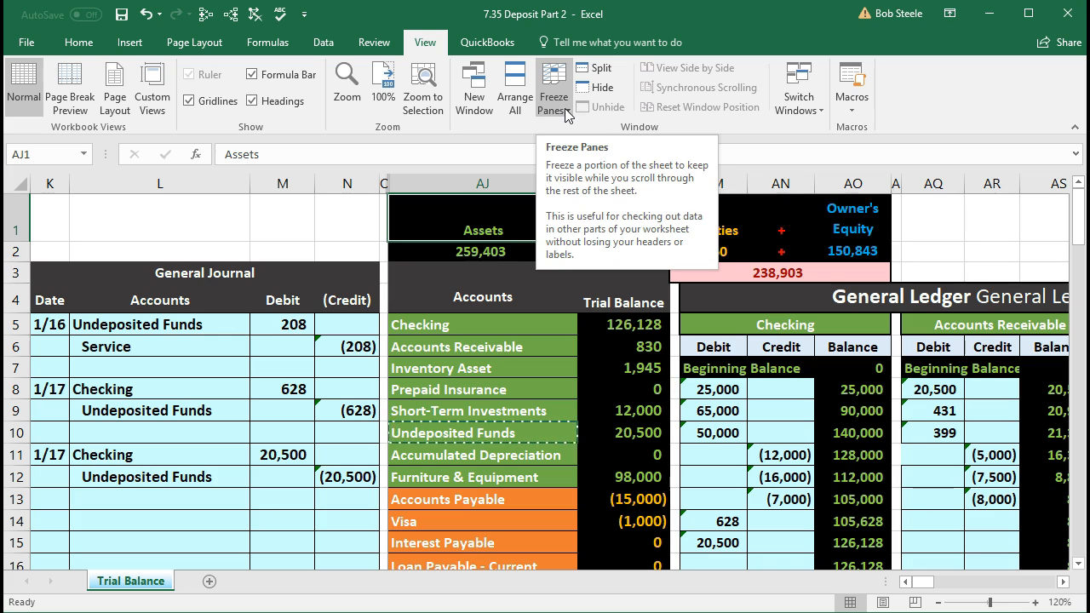
Post the journal's Undeposited Funds credit to the Undeposited Funds ledger by referencing N12 in credit cell AV28.
left_click(327, 479)
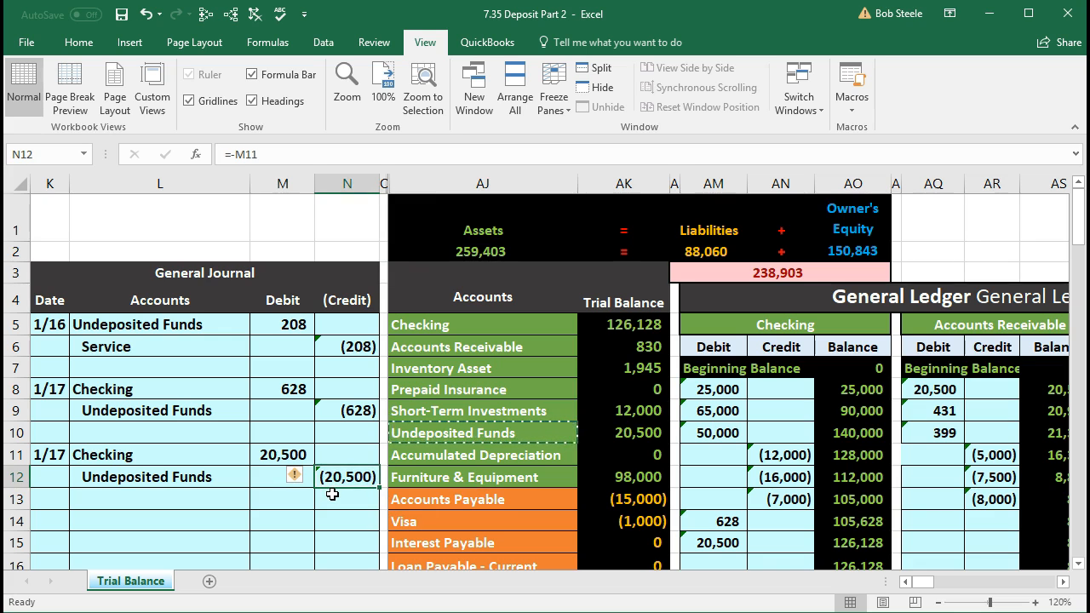
key("Right")
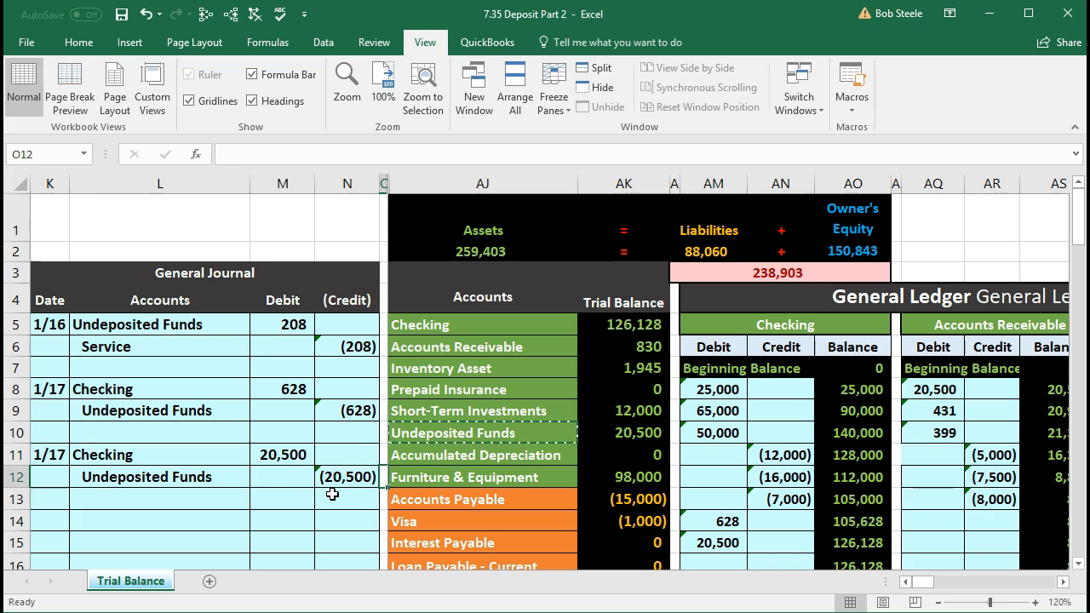
left_click_drag(471, 436, 607, 433)
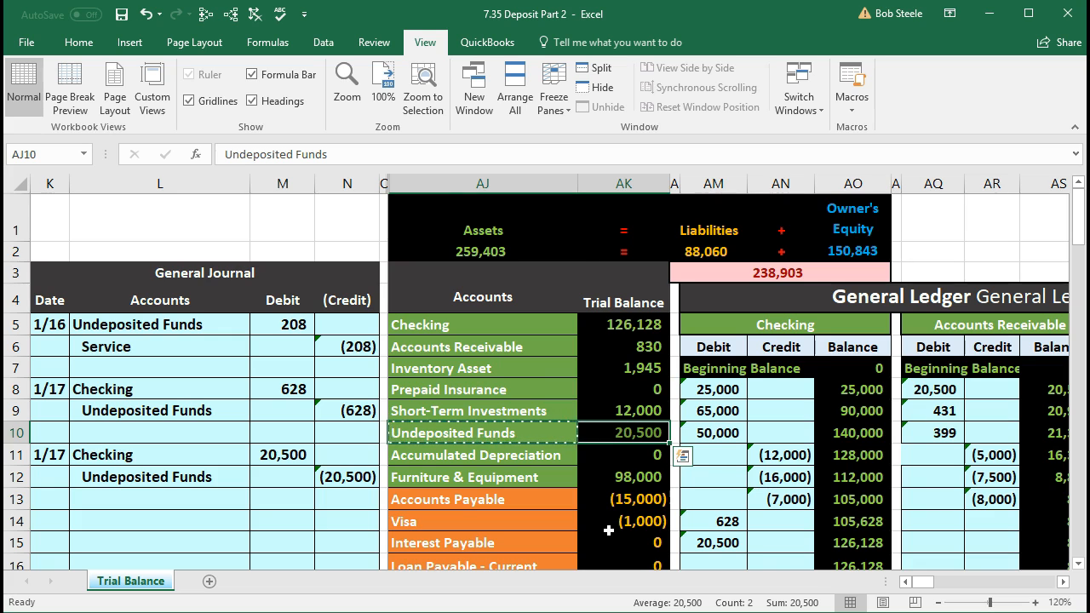
key("Right")
key("Right")
key("Right")
key("Right")
key("Right")
key("Right")
key("Right")
key("Right")
key("Right")
key("Right")
key("Right")
key("Right")
key("Right")
key("Right")
key("Right")
key("Right")
key("Right")
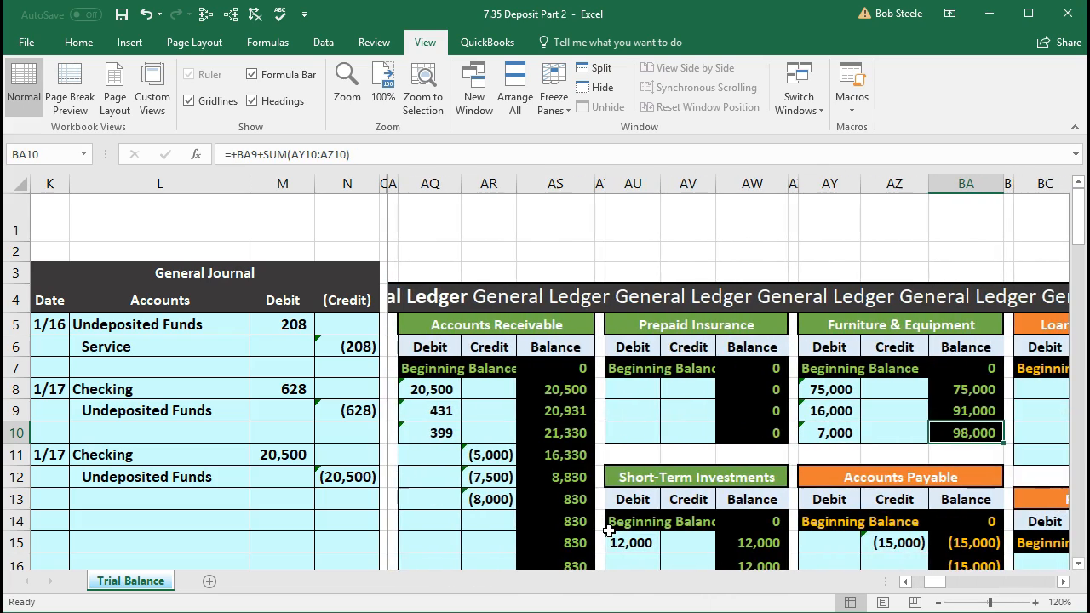
scroll(608, 530, "down", 4)
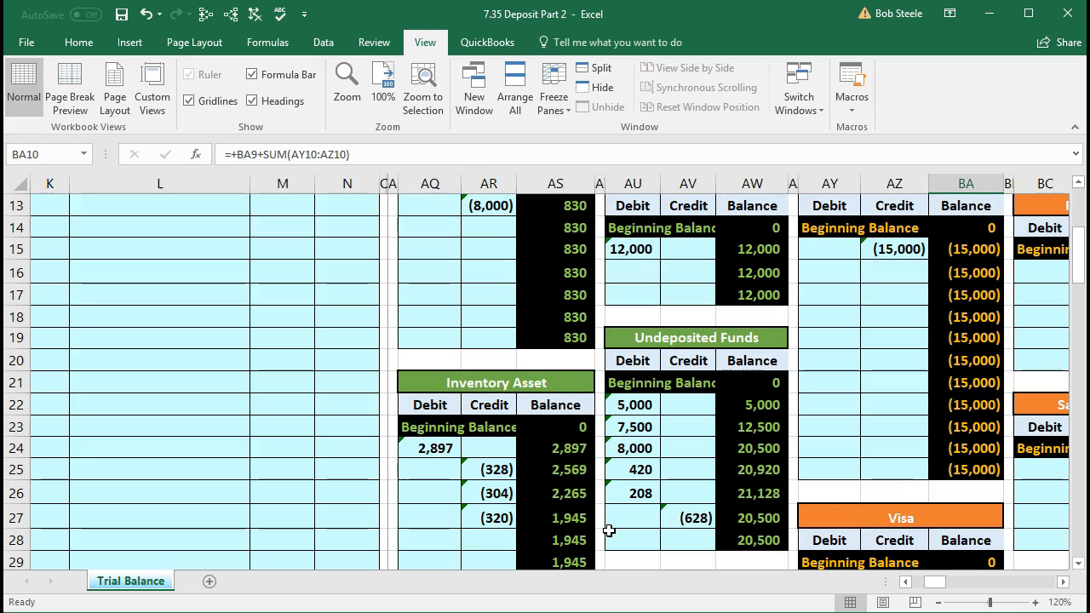
left_click(671, 538)
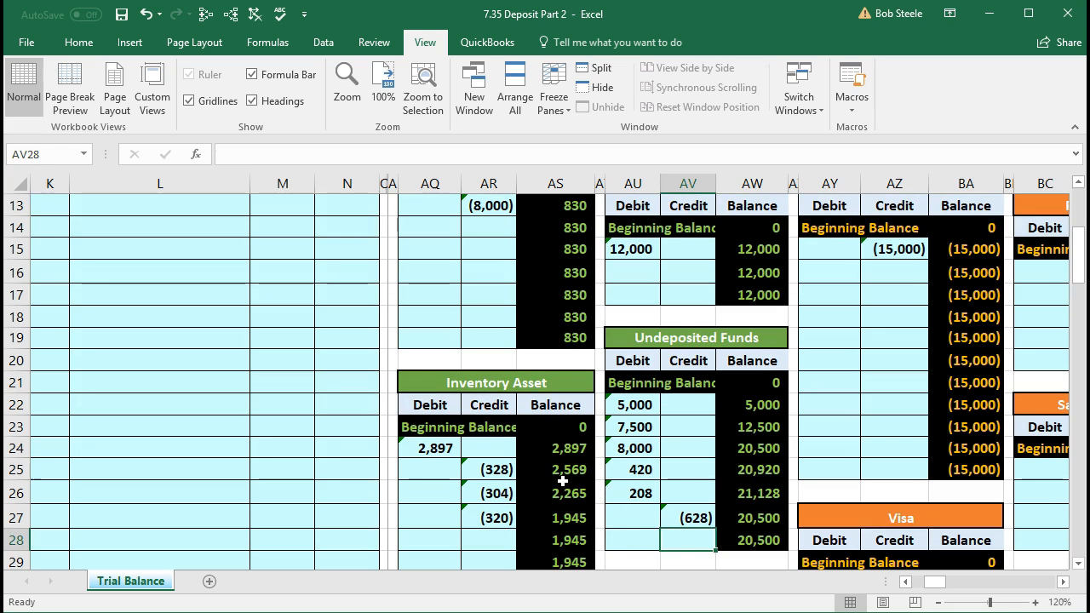
left_click(938, 602)
left_click(938, 602)
scroll(739, 506, "up", 1)
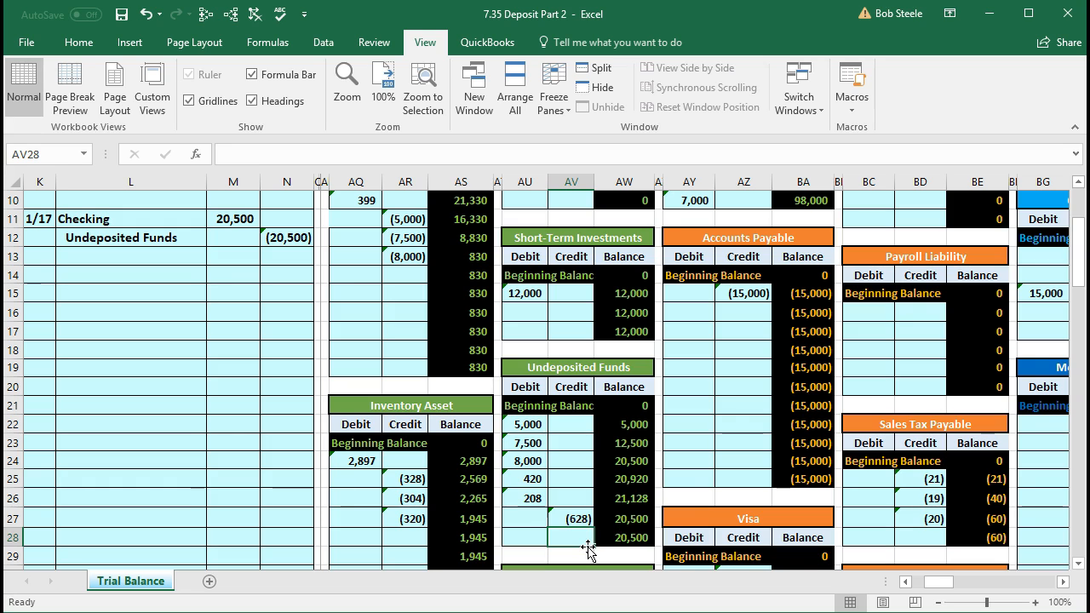
type("=")
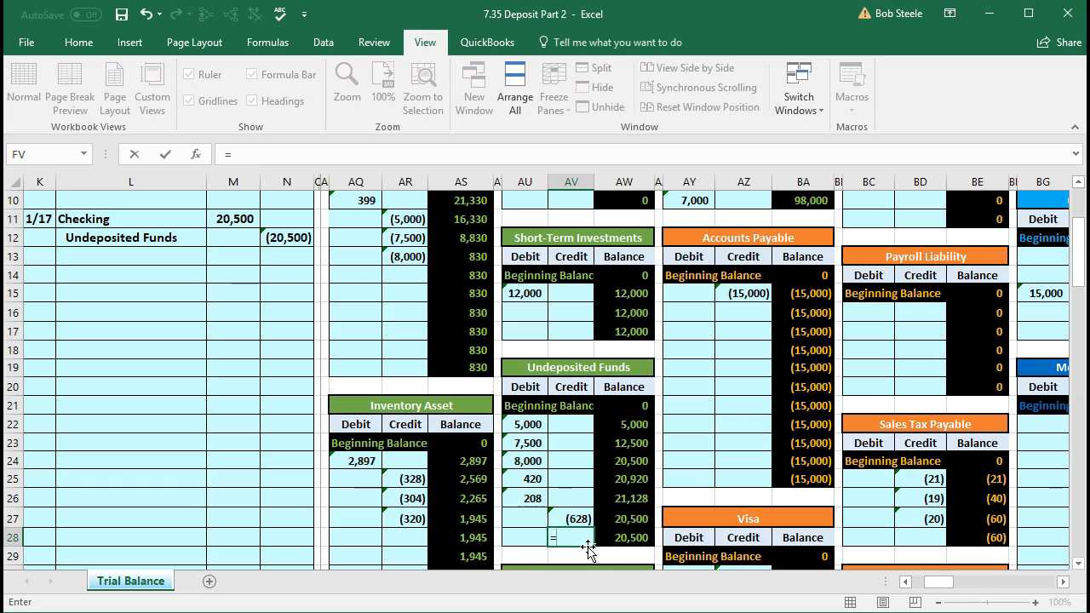
left_click(288, 237)
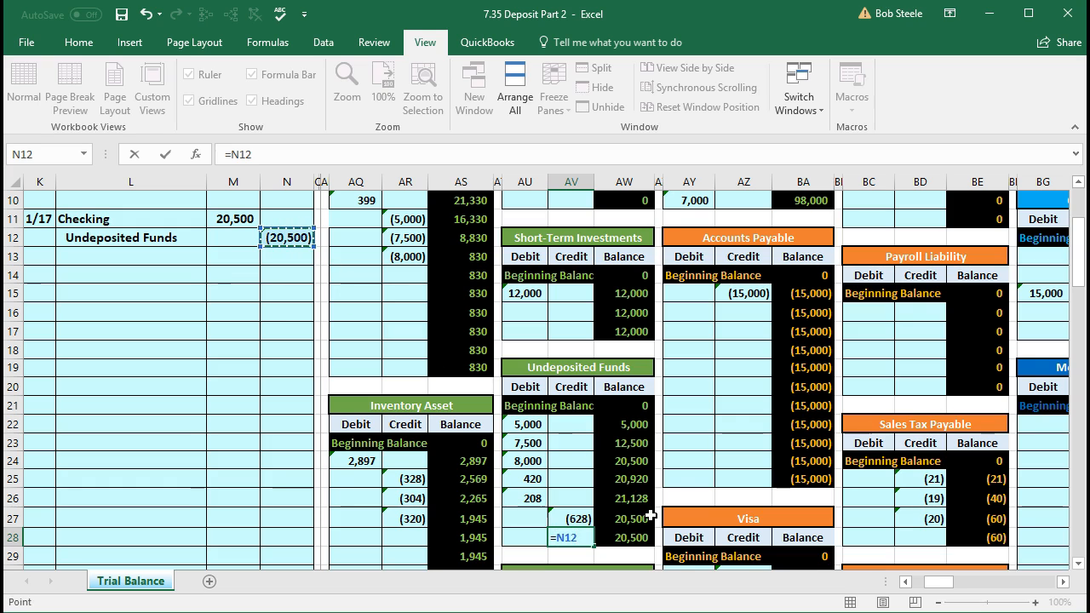
key("Return")
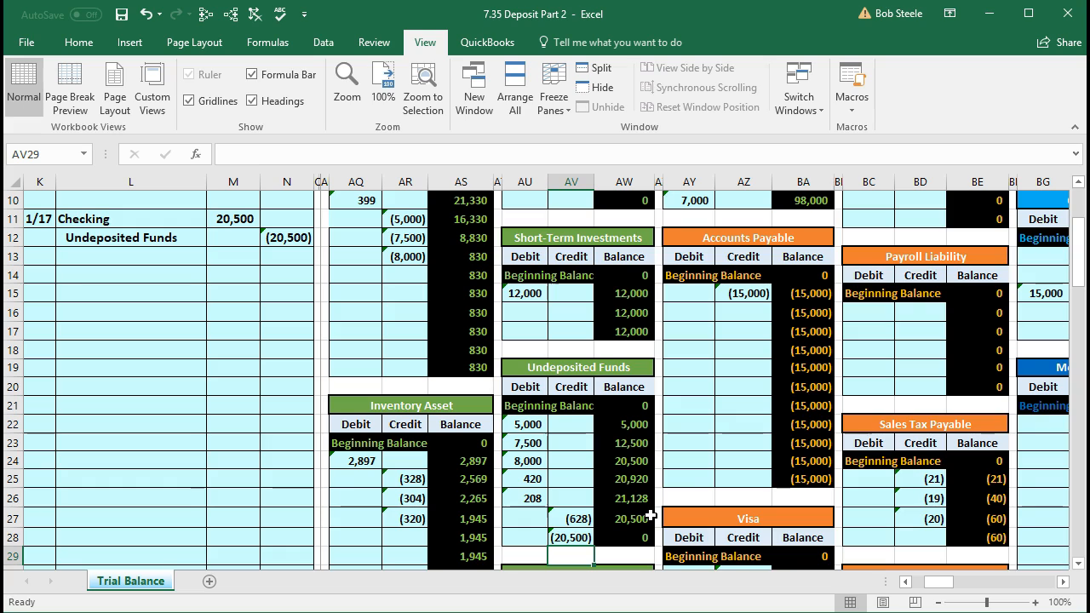
Widen column AV so the credit amount in the Undeposited Funds ledger fits at 120% zoom.
left_click(1035, 602)
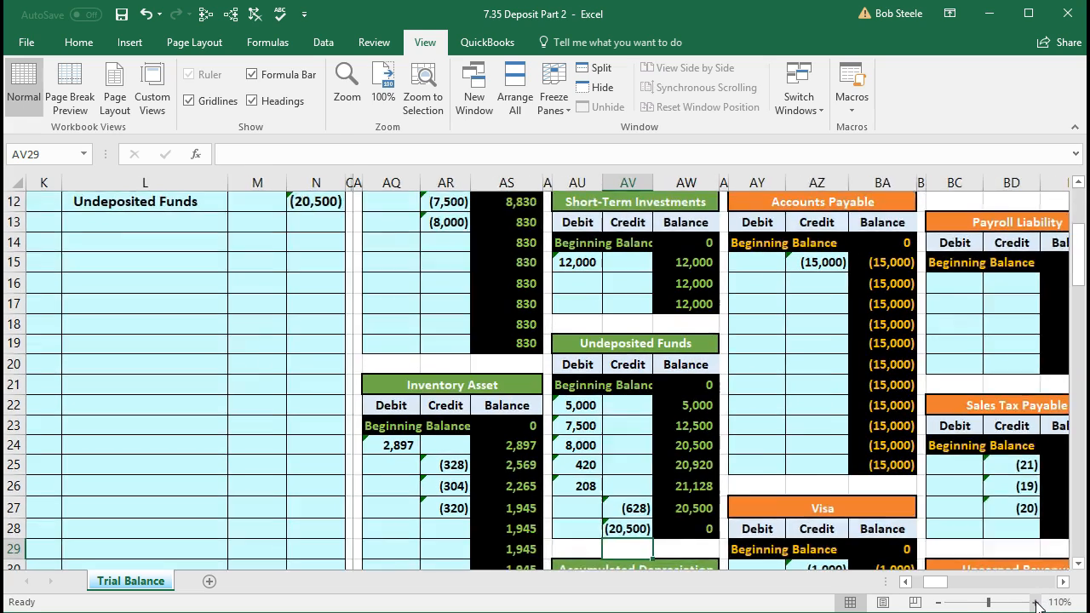
left_click(1035, 602)
left_click(1036, 602)
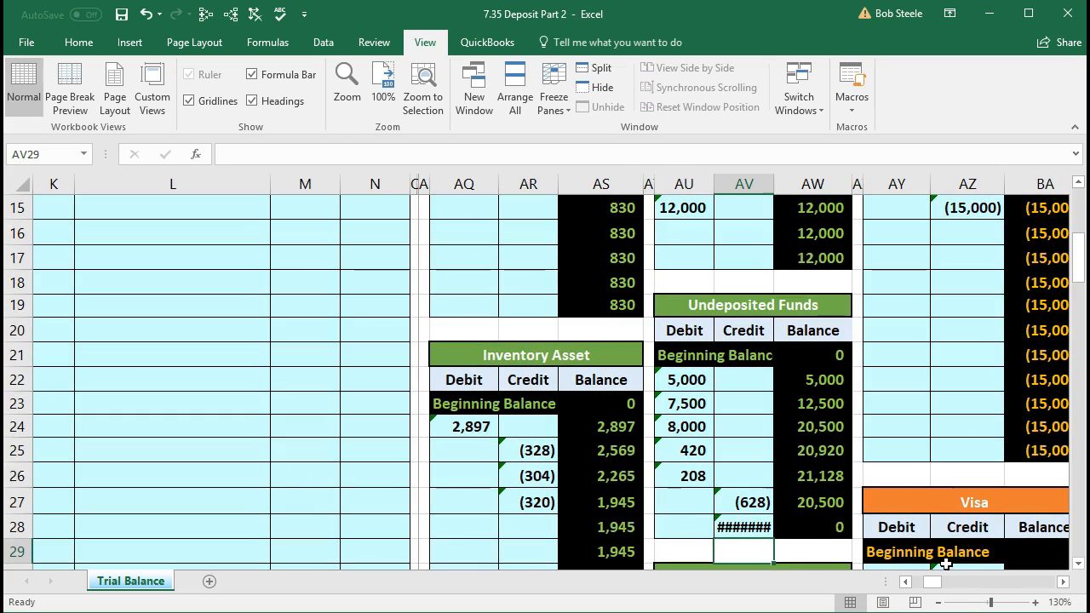
left_click(945, 603)
left_click(688, 498)
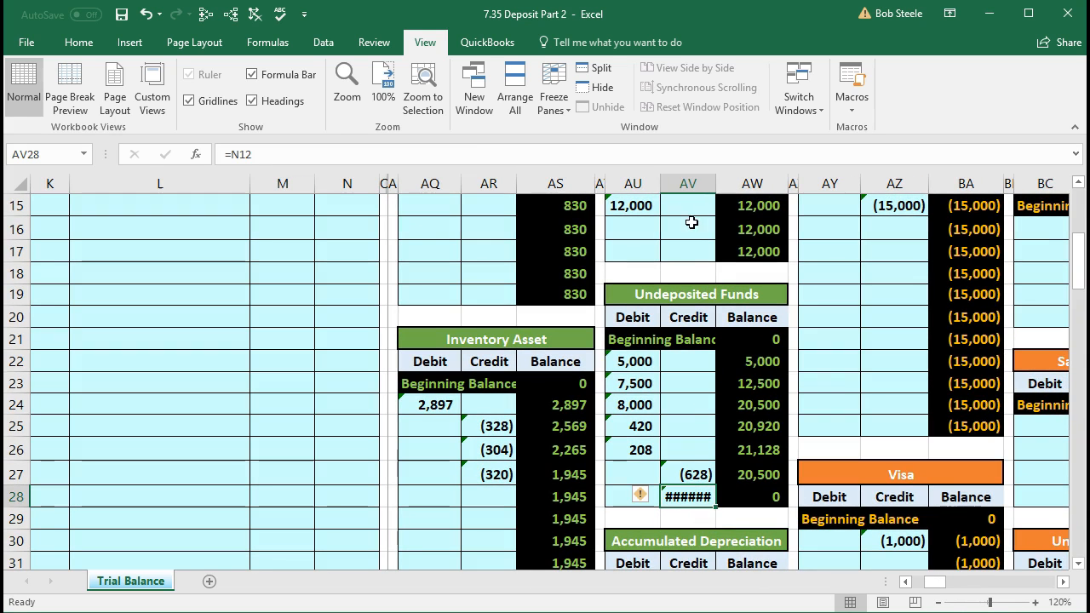
left_click_drag(713, 183, 722, 183)
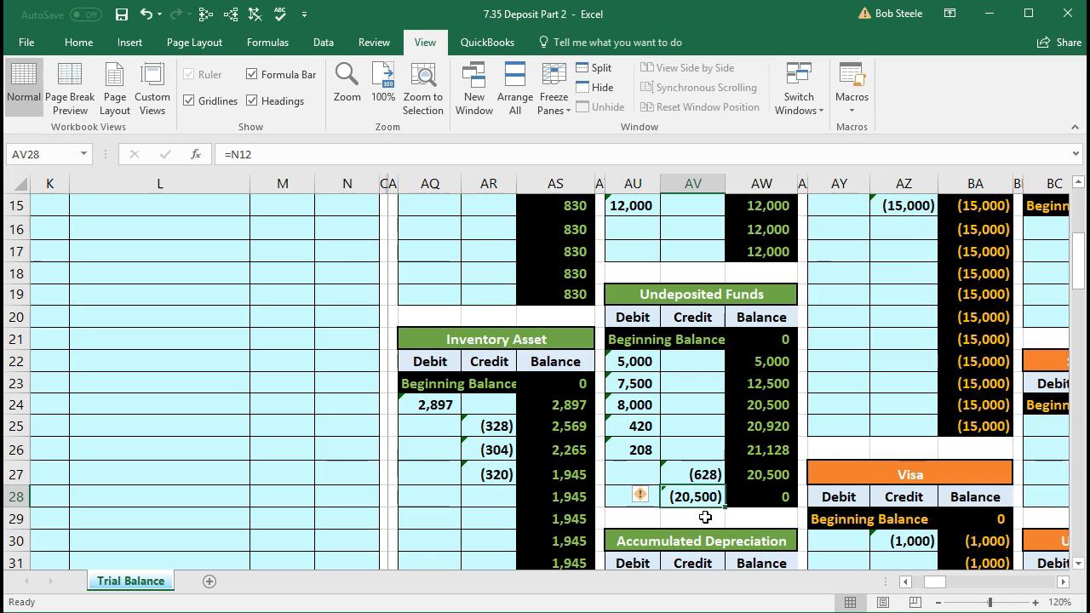
Clear cell AV28 and re-enter its credit formula as =N12.
key("Delete")
type("=")
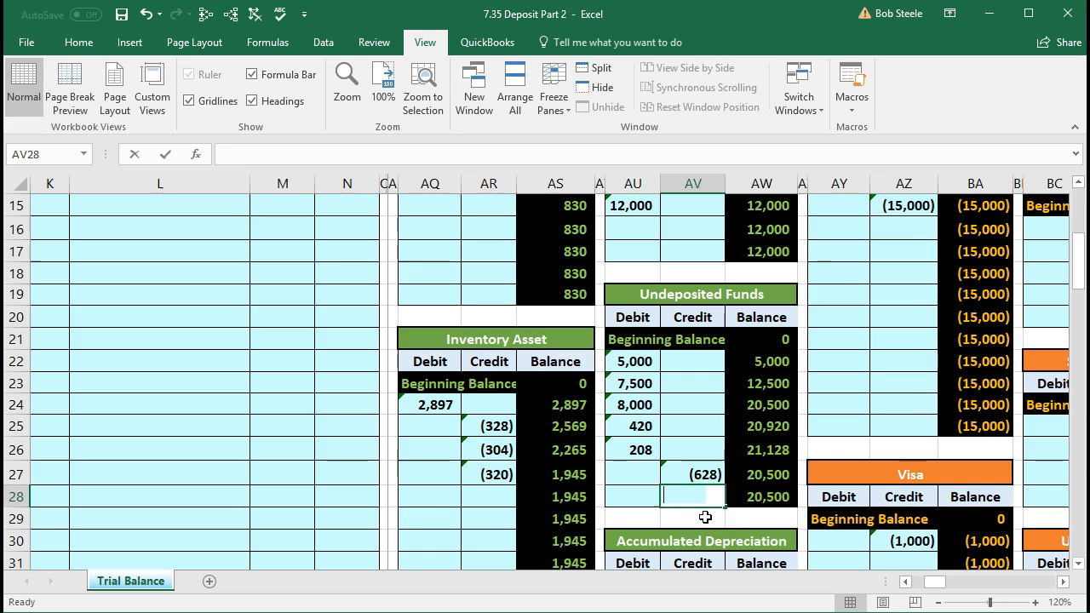
type("n12")
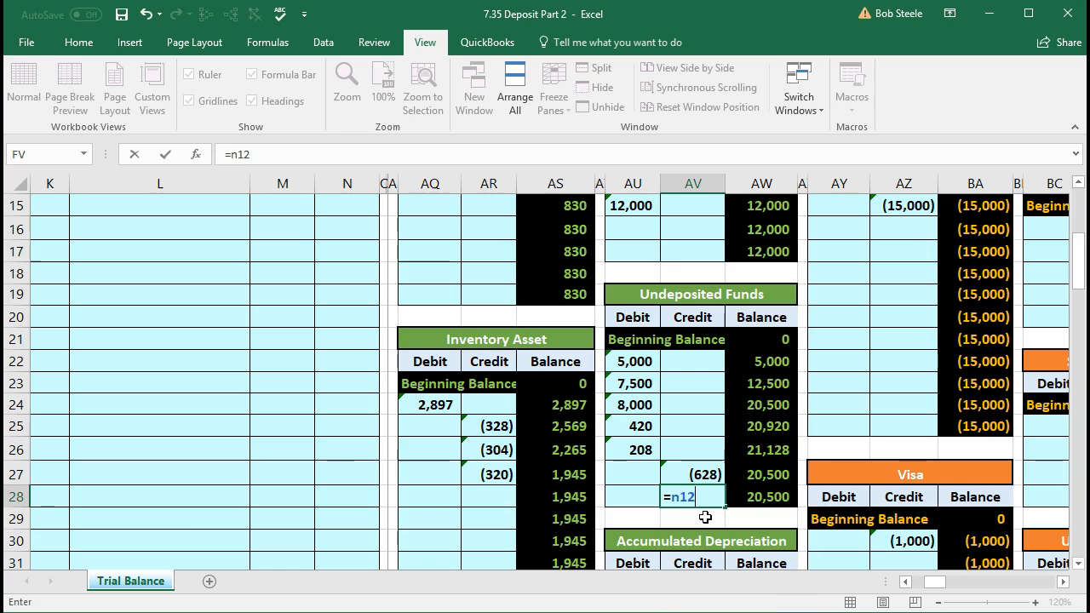
key("Return")
Check the Undeposited Funds ledger balance in AW28, the trial balance's debits-minus-credits total in AK38, and the accounting equation above.
left_click(740, 501)
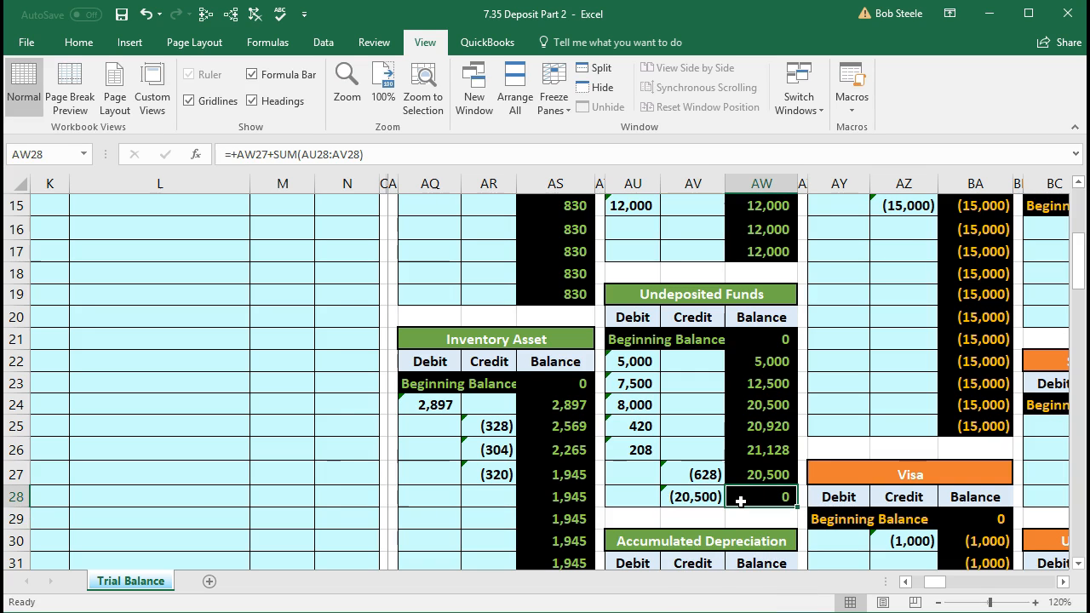
key("Left")
key("Left")
key("Left")
key("Left")
key("Left")
key("Left")
key("Left")
key("Left")
key("Left")
key("Left")
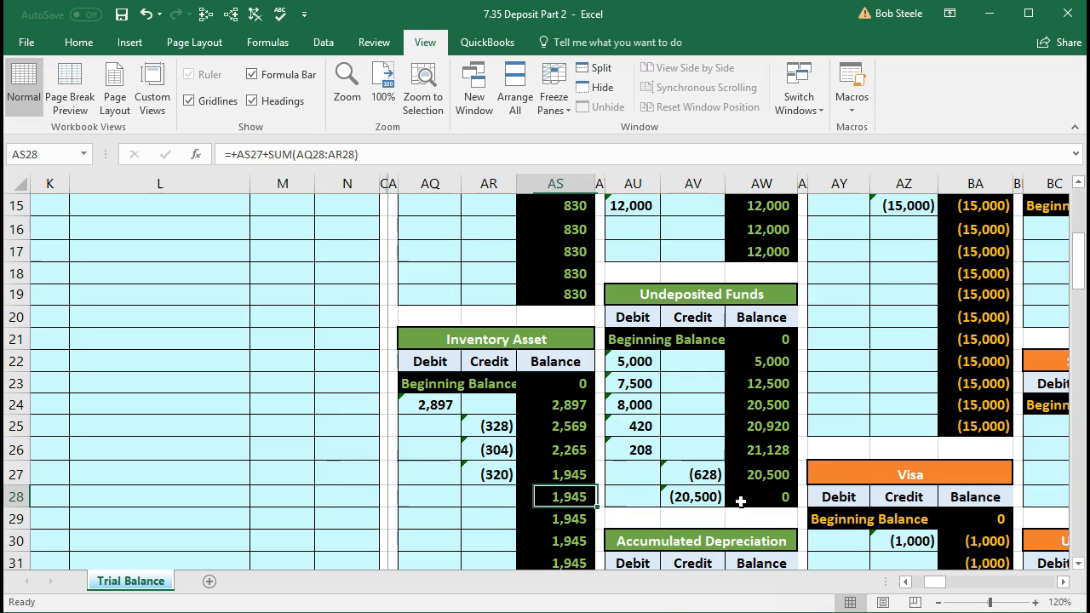
key("Left")
key("Left")
key("Left")
key("Left")
key("Left")
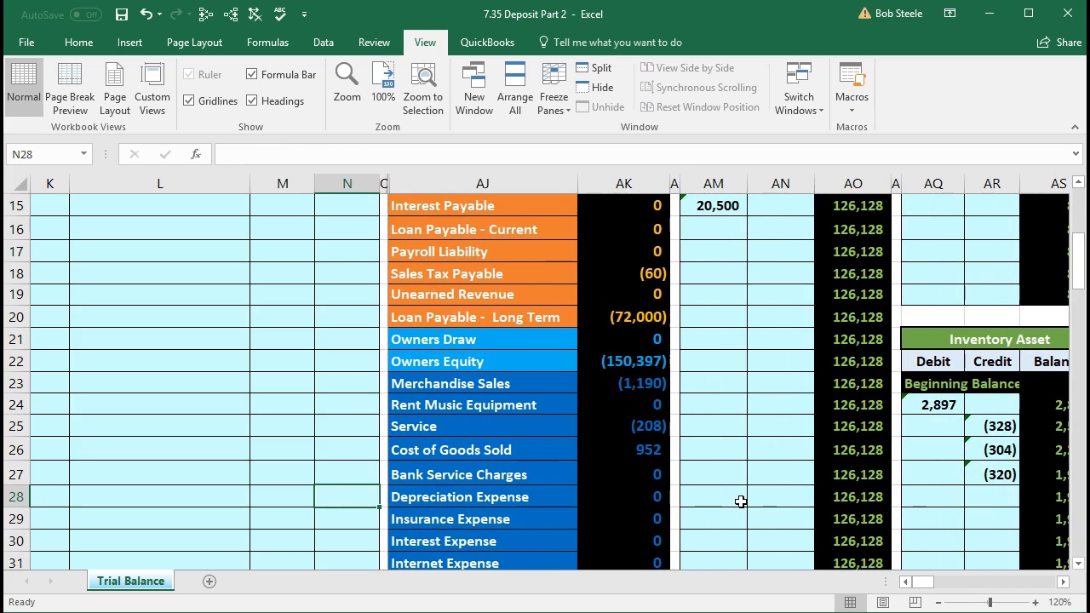
scroll(740, 501, "down", 2)
scroll(740, 502, "down", 2)
left_click(651, 452)
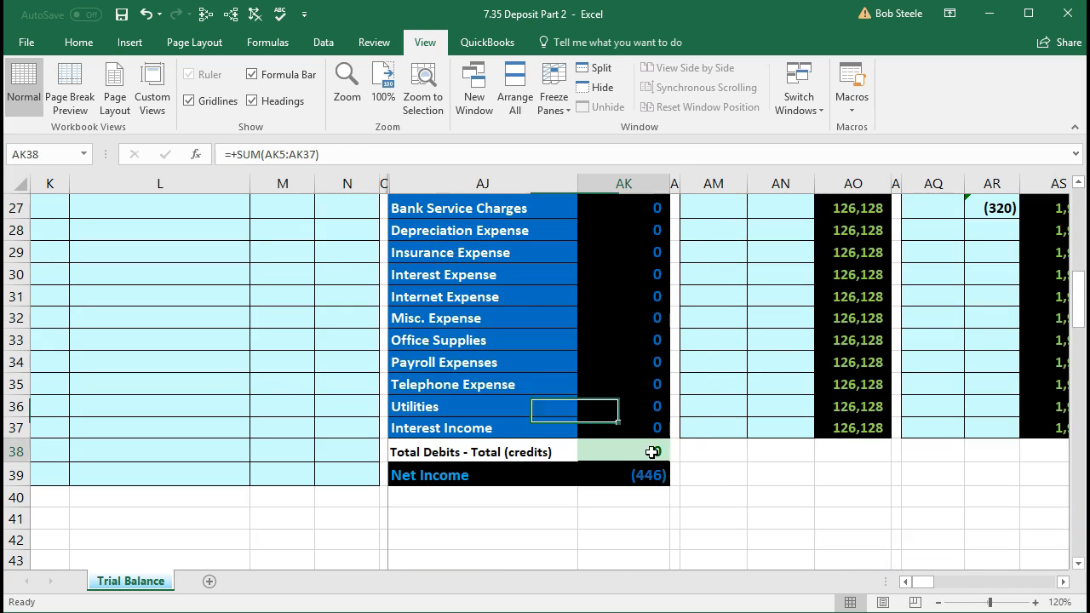
scroll(657, 448, "up", 9)
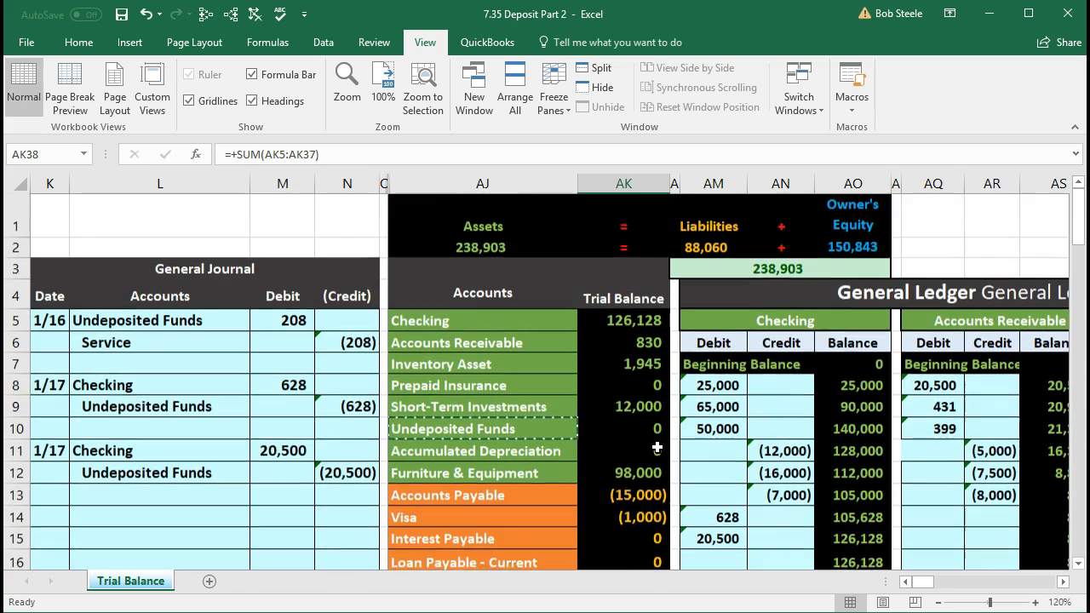
Review the Checking and Undeposited Funds balances in the trial balance and the ledger cells they reference.
left_click(645, 433)
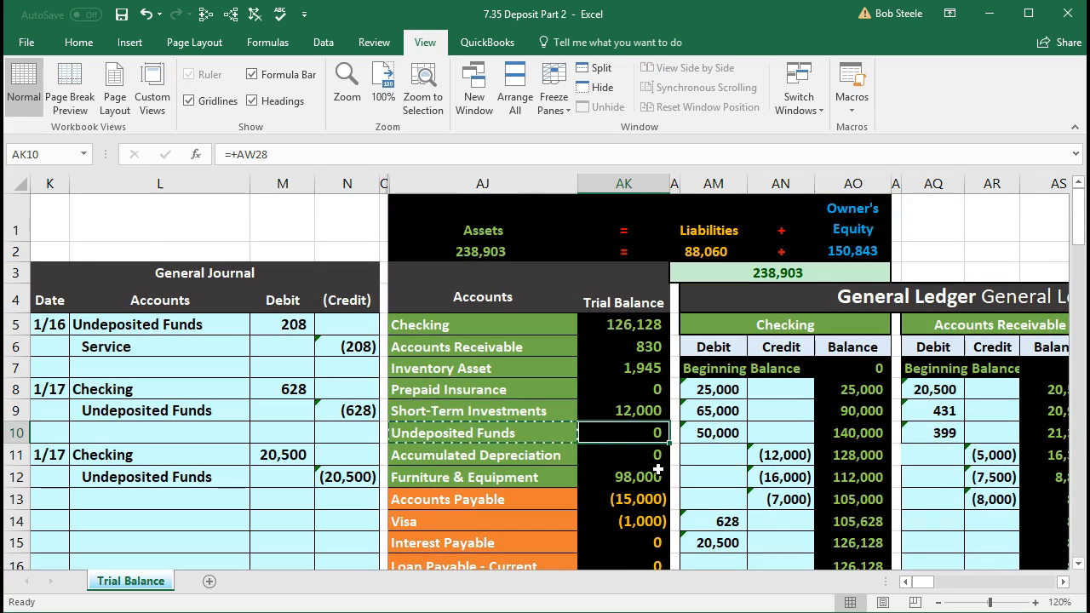
left_click(615, 329)
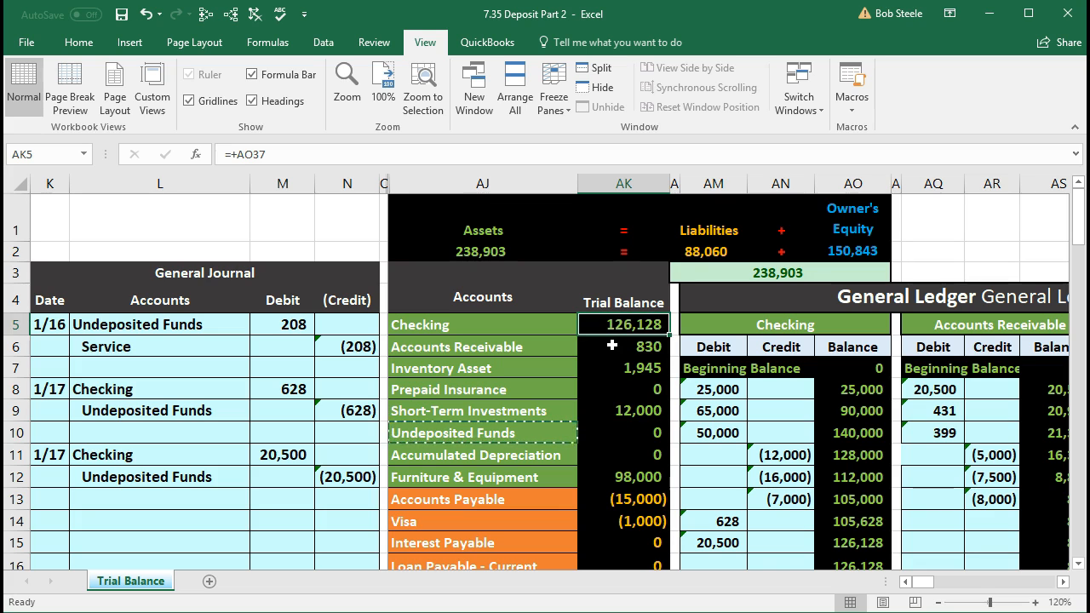
left_click(552, 393)
left_click(538, 436)
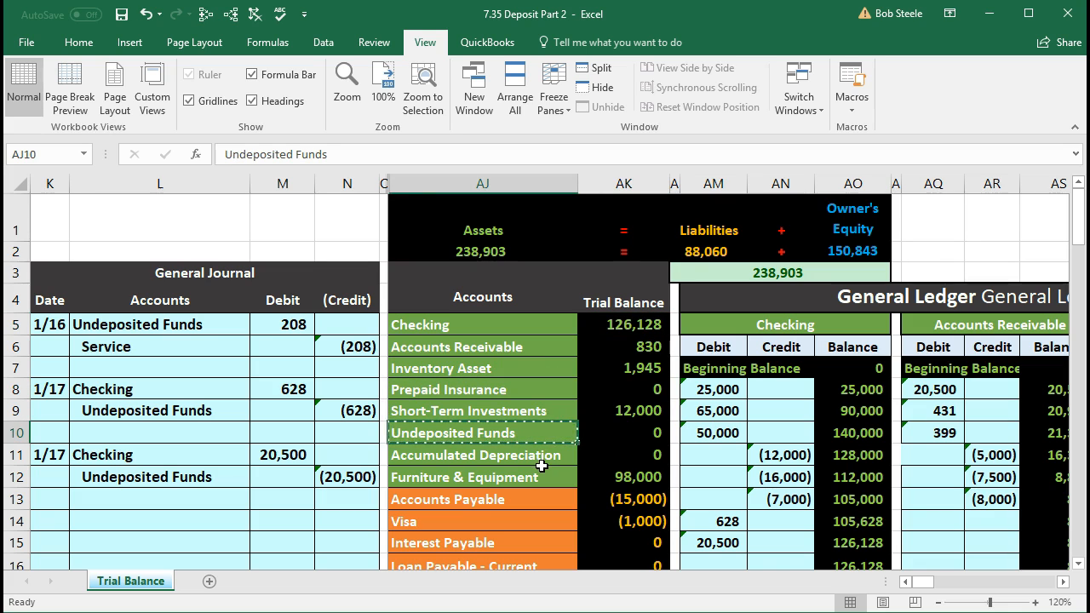
left_click(538, 455)
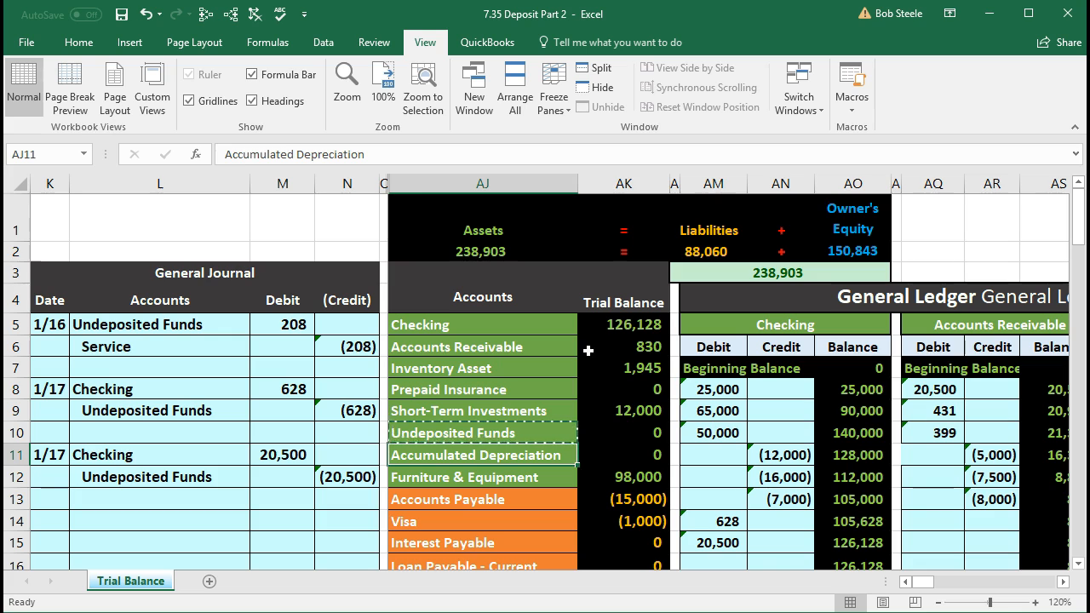
left_click(593, 396)
left_click(557, 435)
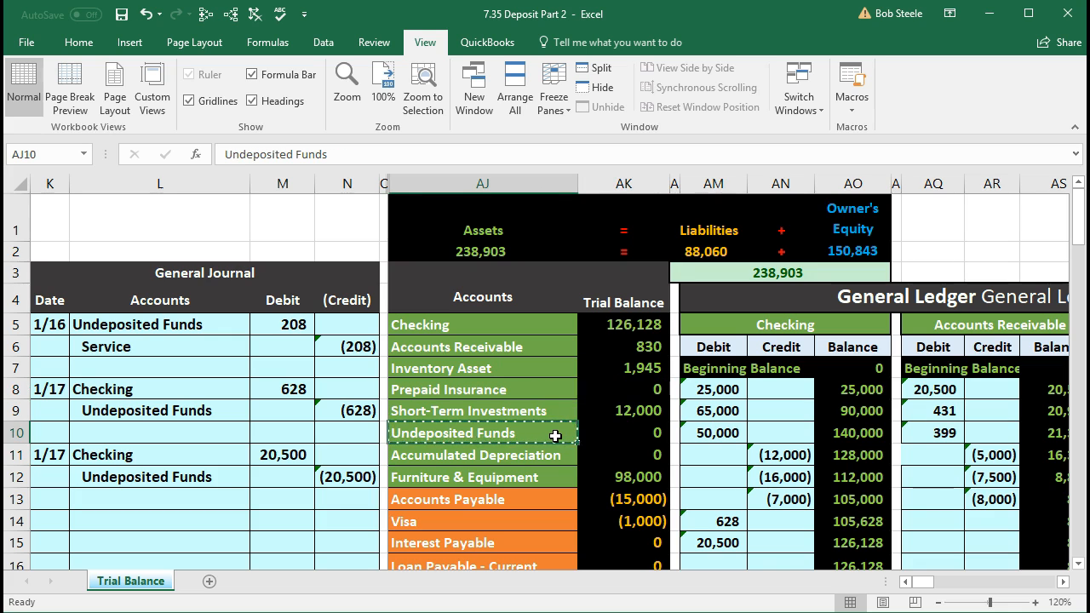
left_click(622, 441)
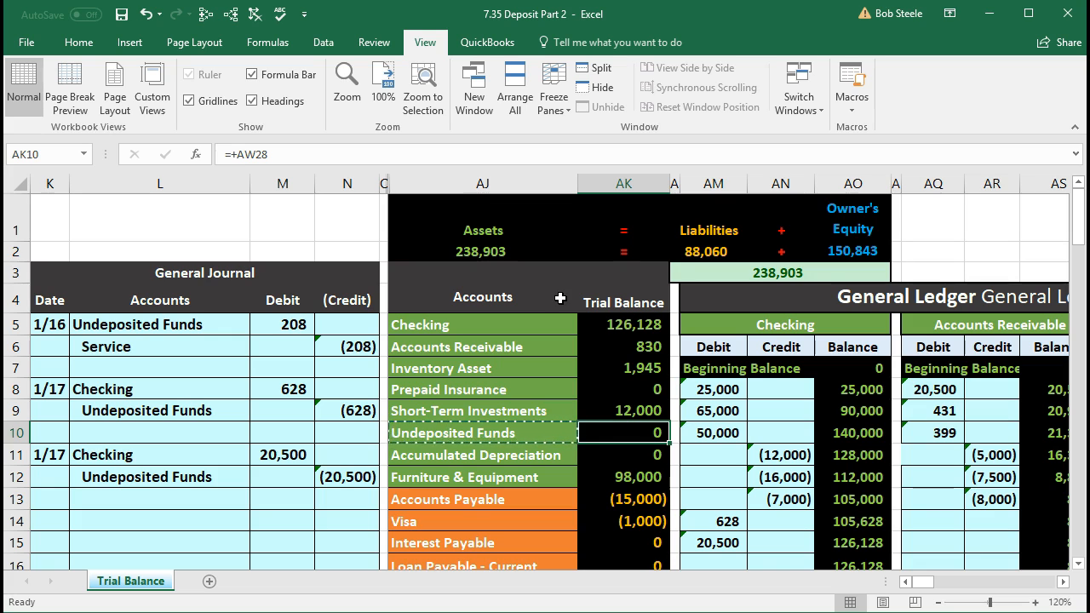
scroll(593, 414, "down", 1)
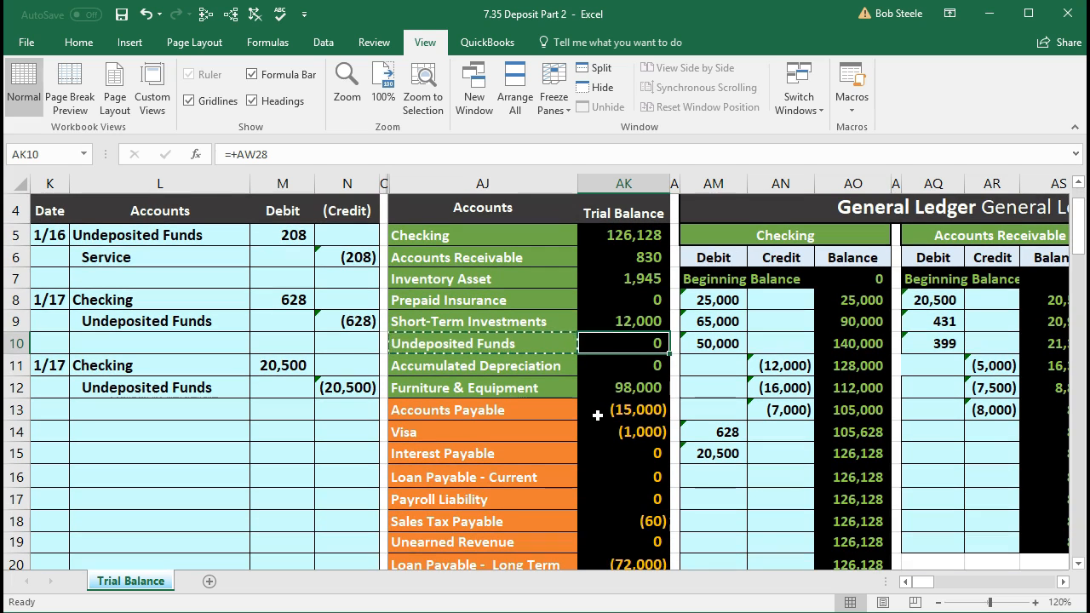
Trace the Checking ledger's running balance line by line from row 8 to row 13 against its debits and credits.
left_click(698, 302)
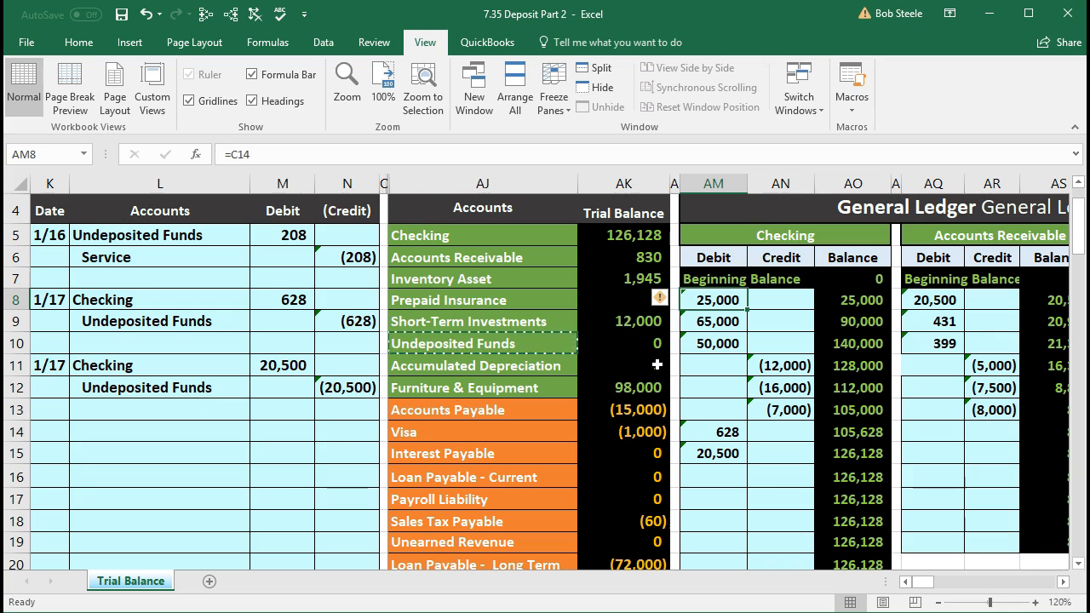
left_click(841, 305)
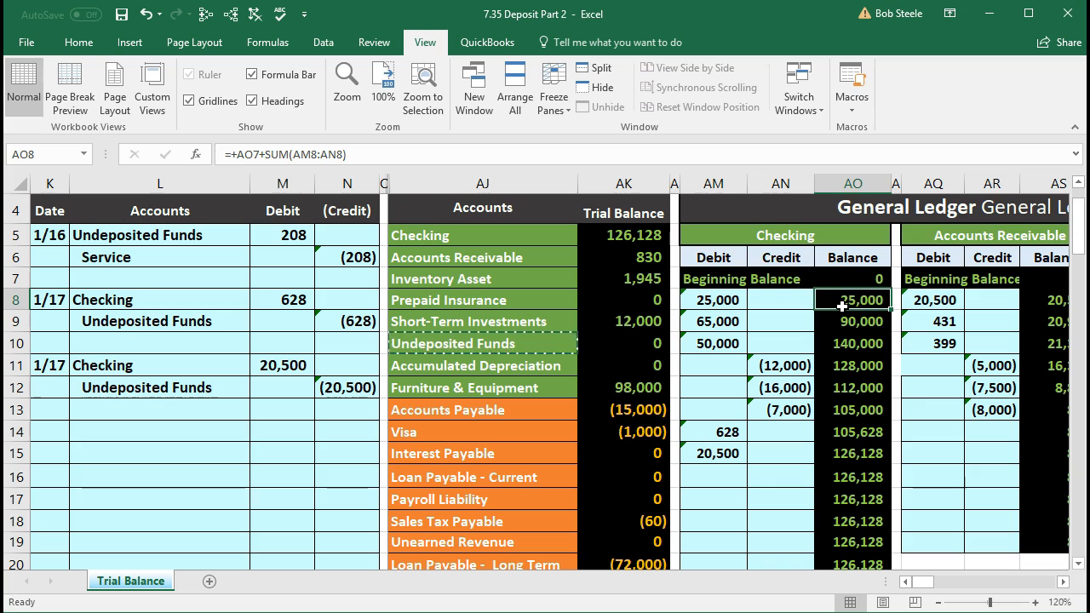
key("Return")
left_click(734, 317)
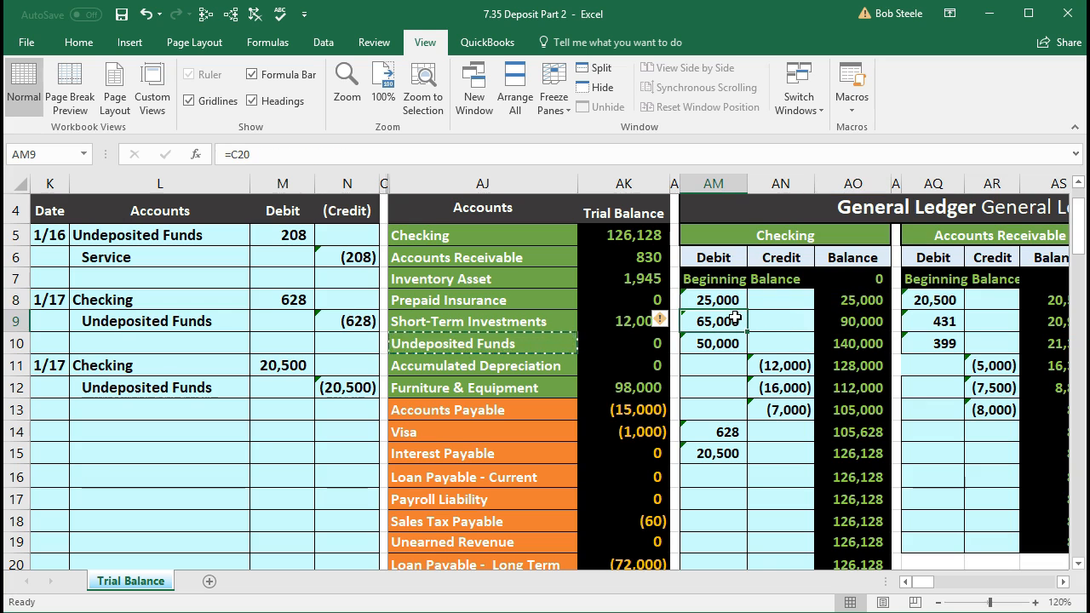
left_click(851, 344)
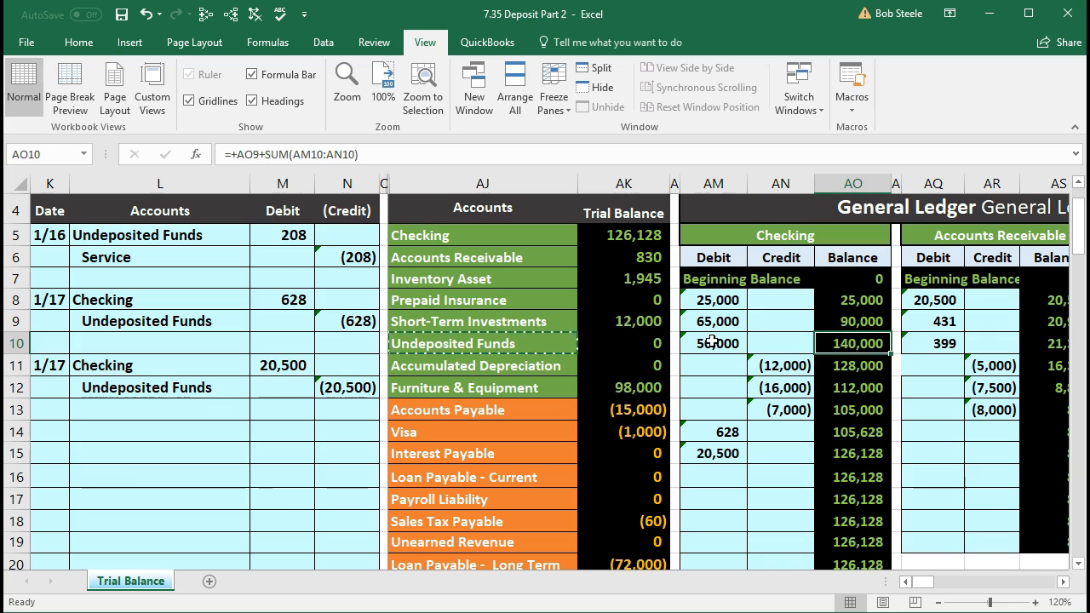
left_click(792, 365)
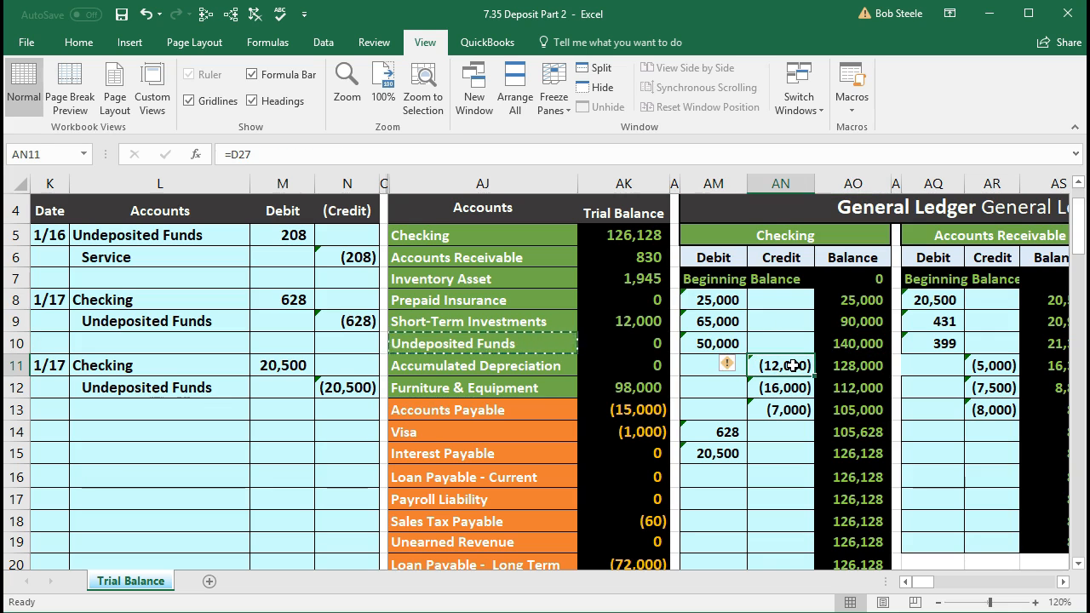
left_click(841, 368)
left_click(801, 388)
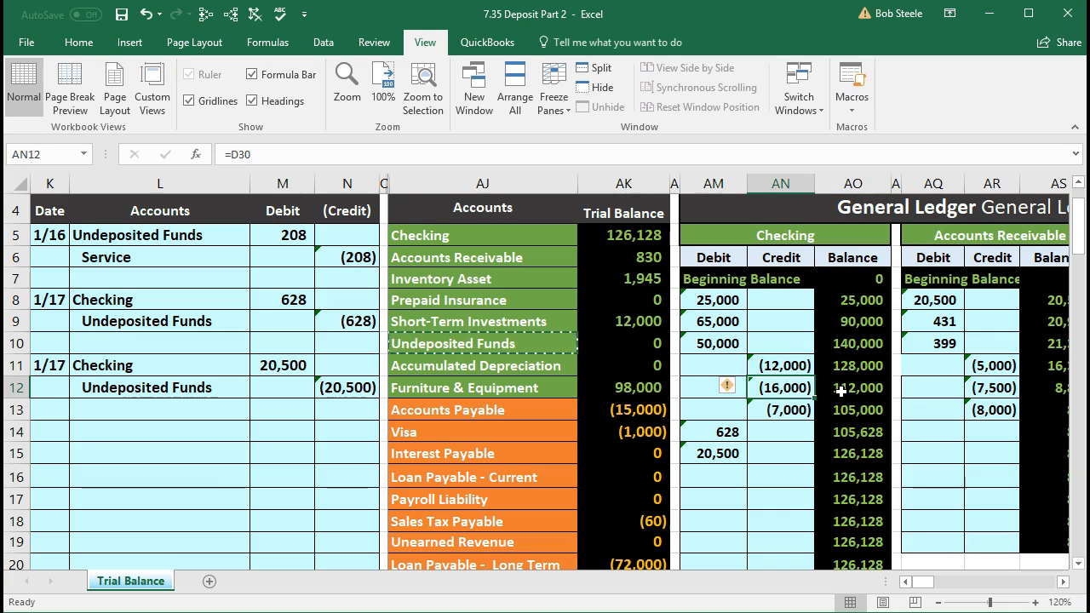
left_click(838, 389)
left_click(796, 410)
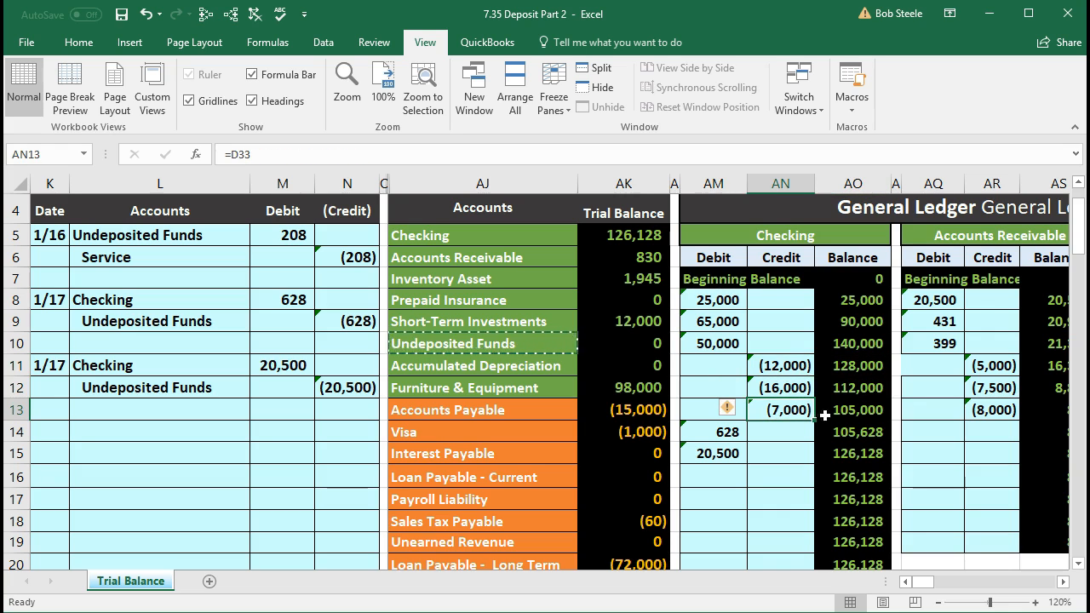
left_click(843, 412)
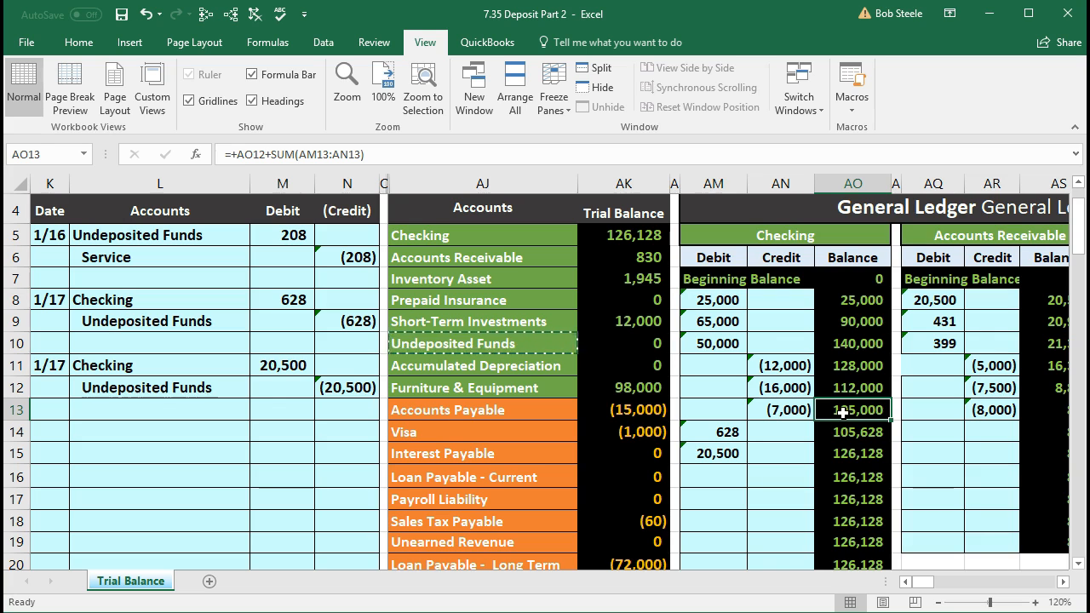
Sum the Checking ledger debits AM8:AM15, and in Calculator enter 161128 followed by a minus sign.
left_click_drag(719, 302, 719, 456)
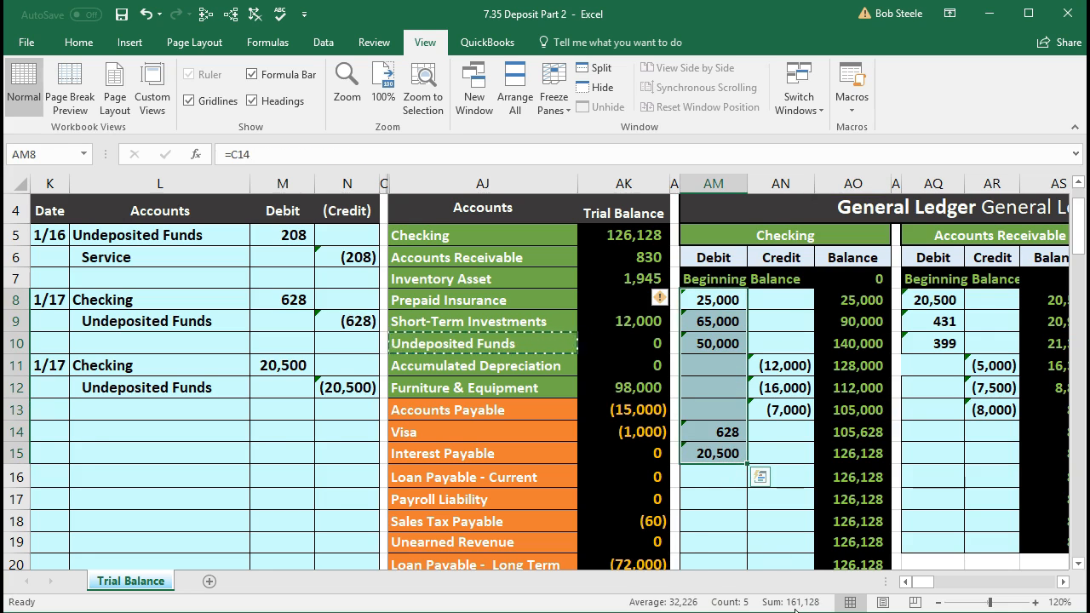
left_click(795, 610)
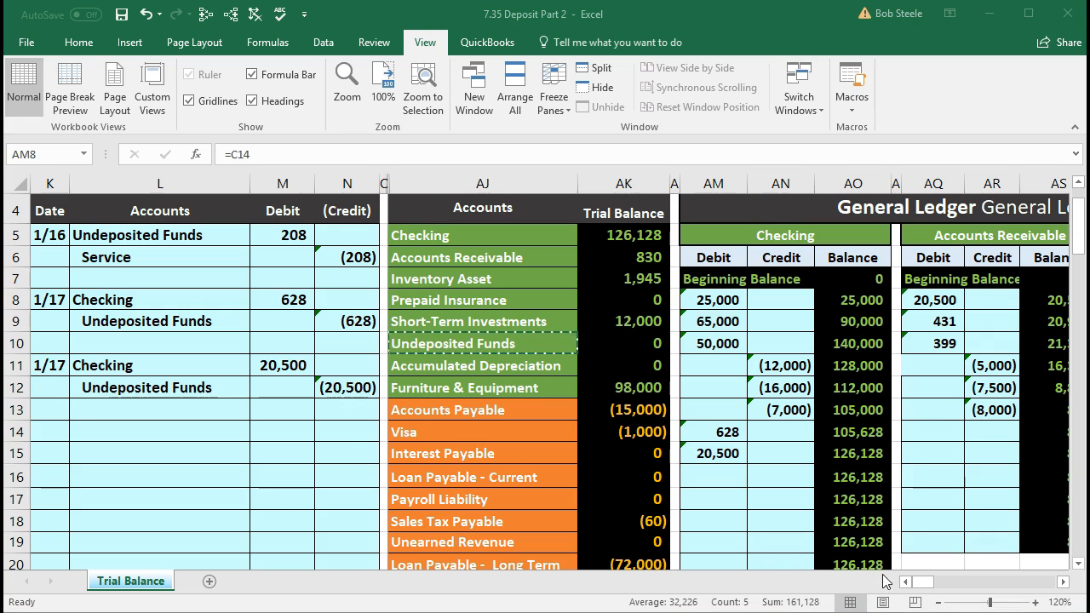
left_click_drag(320, 180, 276, 148)
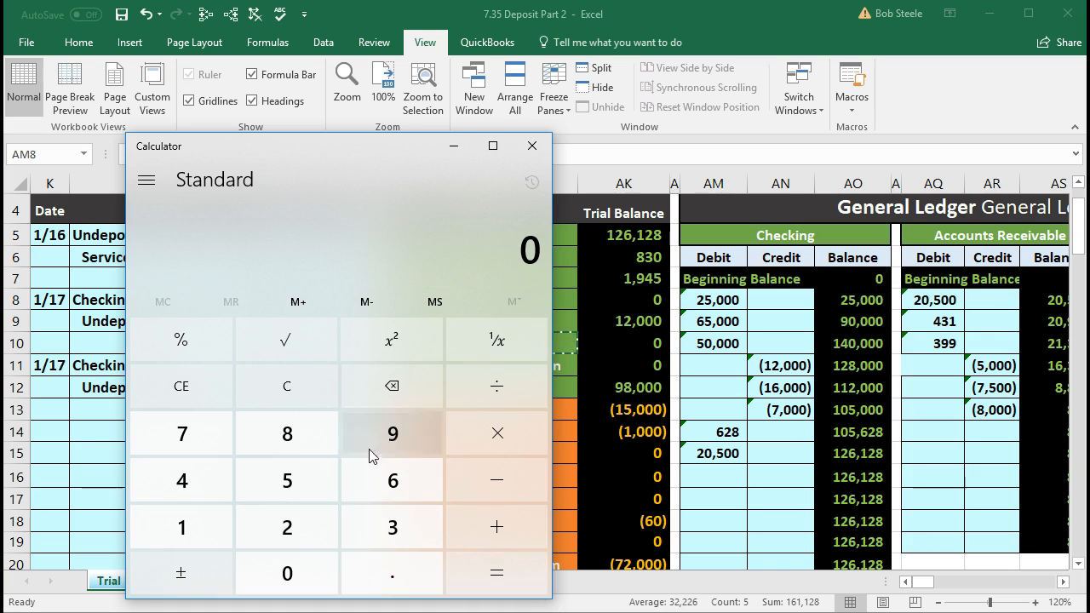
left_click(728, 511)
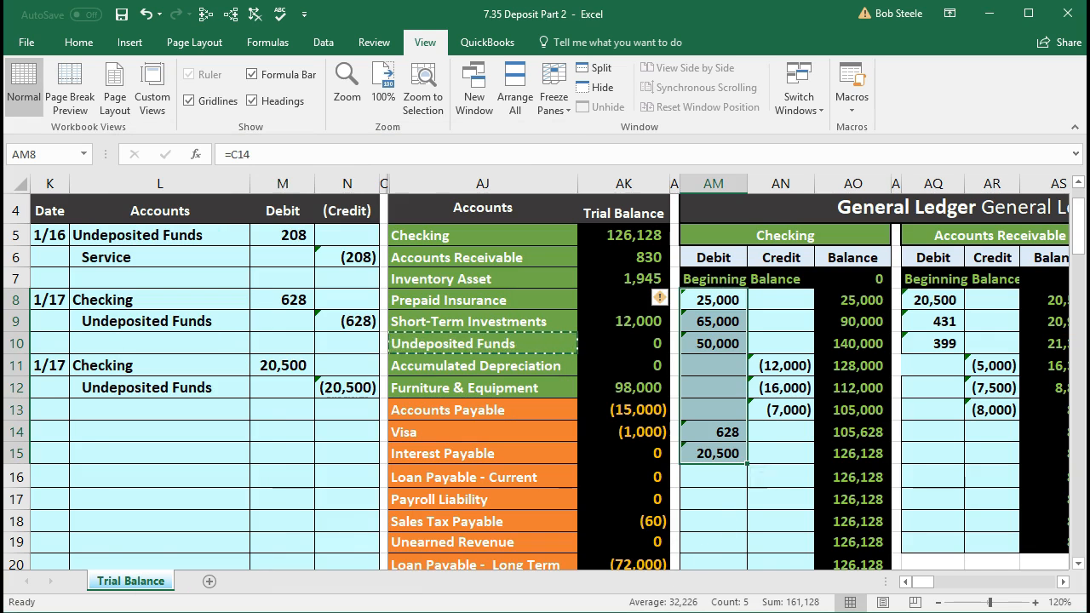
key("alt+Tab")
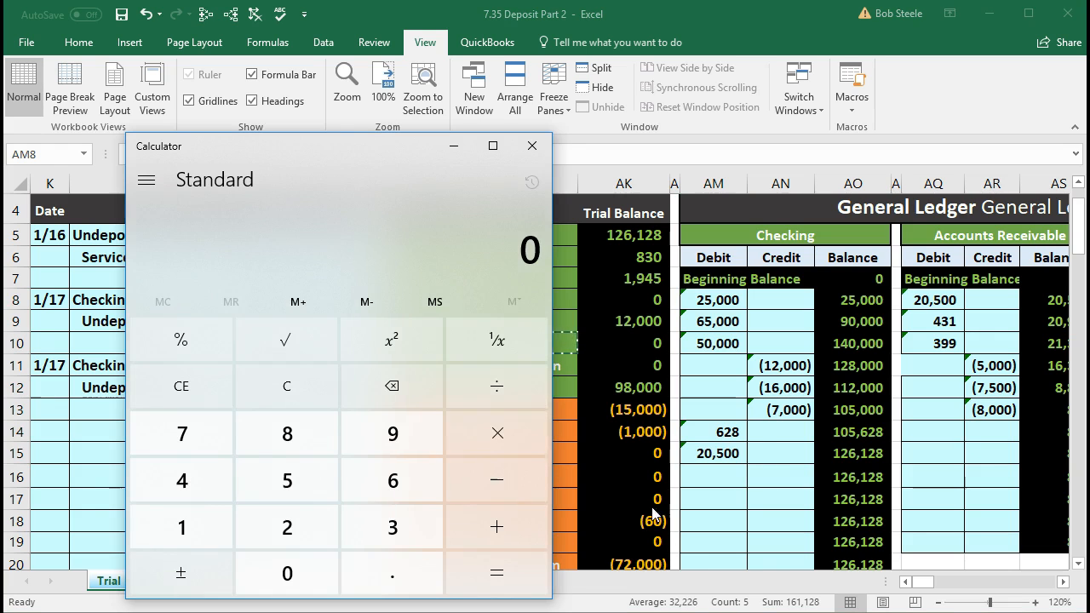
type("161")
type("1128")
type("-")
Sum the Checking ledger credits AN8:AN16, subtract 35000 in Calculator, close it, and compare the result with the running balances in column AO.
left_click(773, 297)
left_click_drag(780, 294, 783, 475)
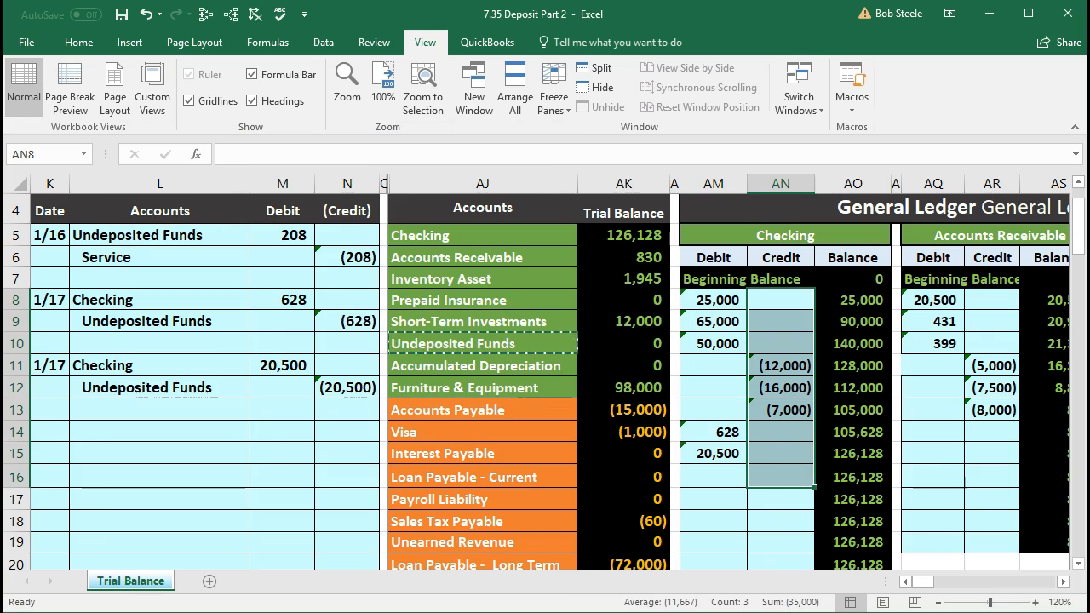
left_click(650, 611)
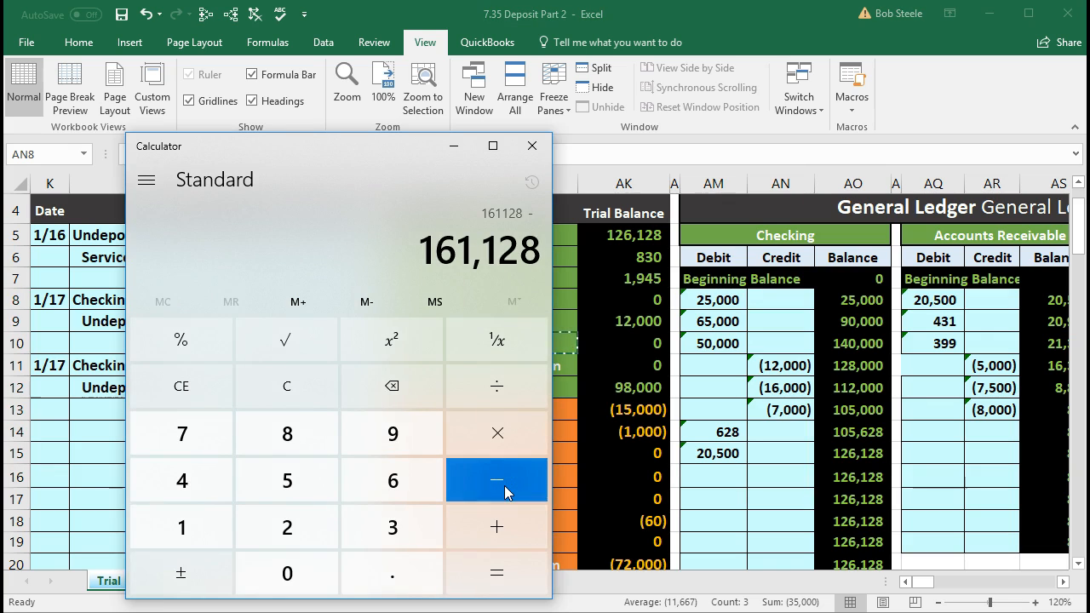
type("3500")
type("000")
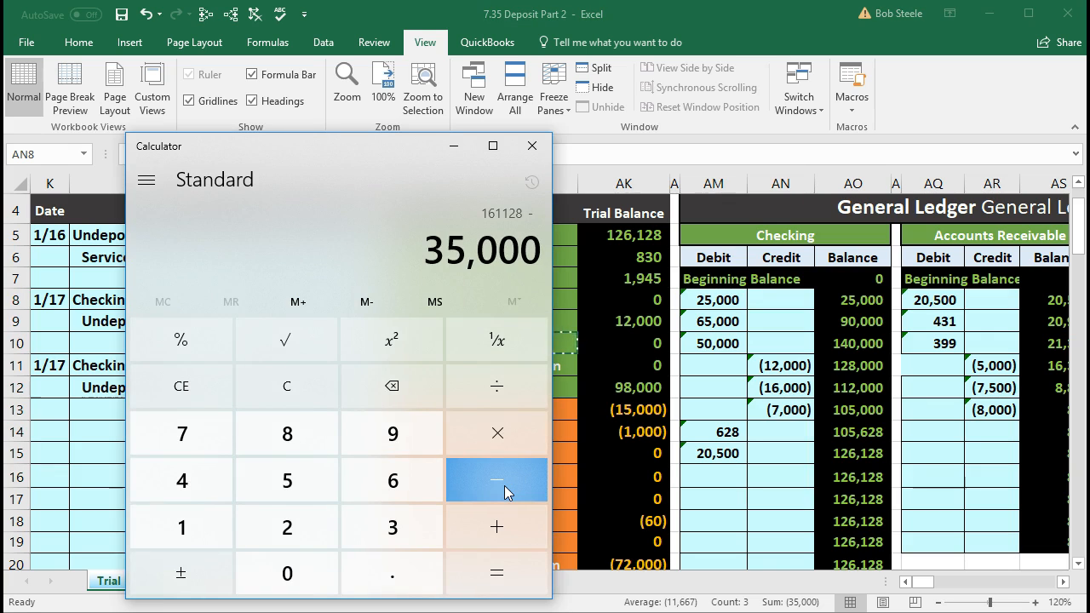
key("Return")
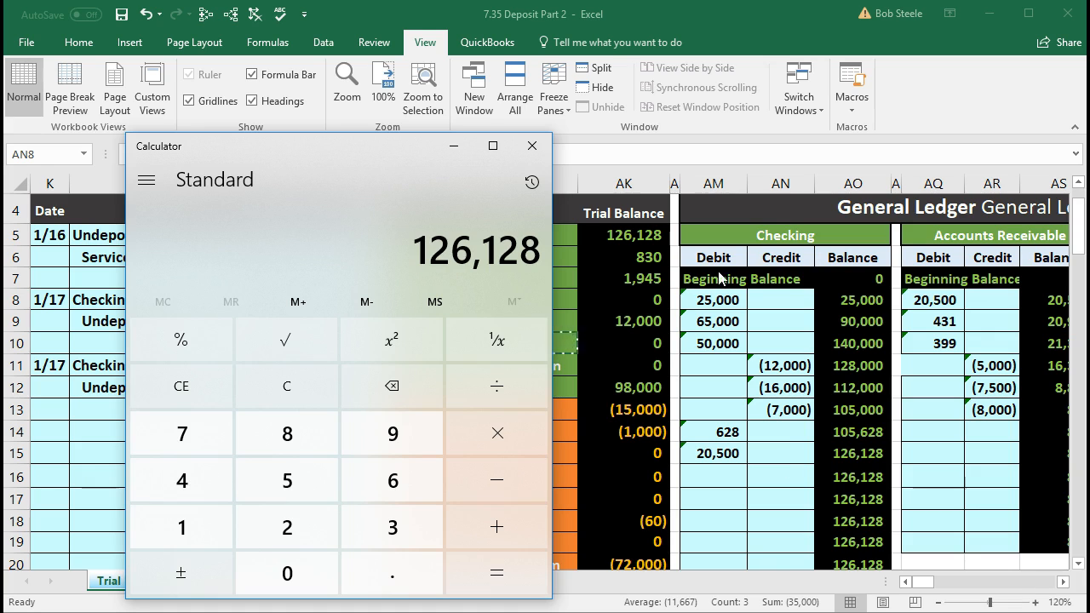
left_click(532, 146)
left_click_drag(852, 300, 852, 432)
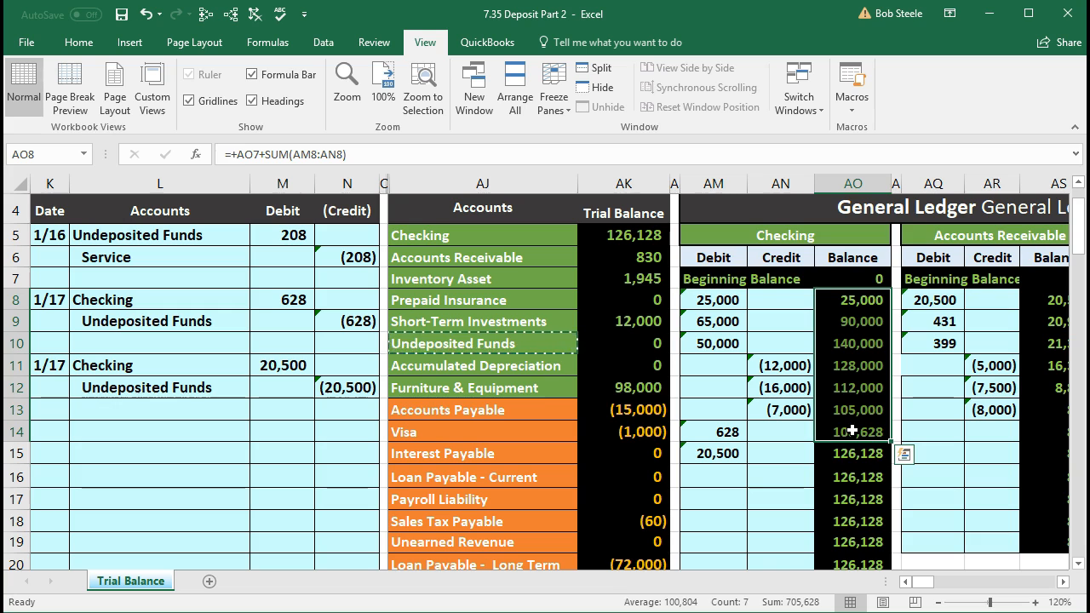
left_click(778, 478)
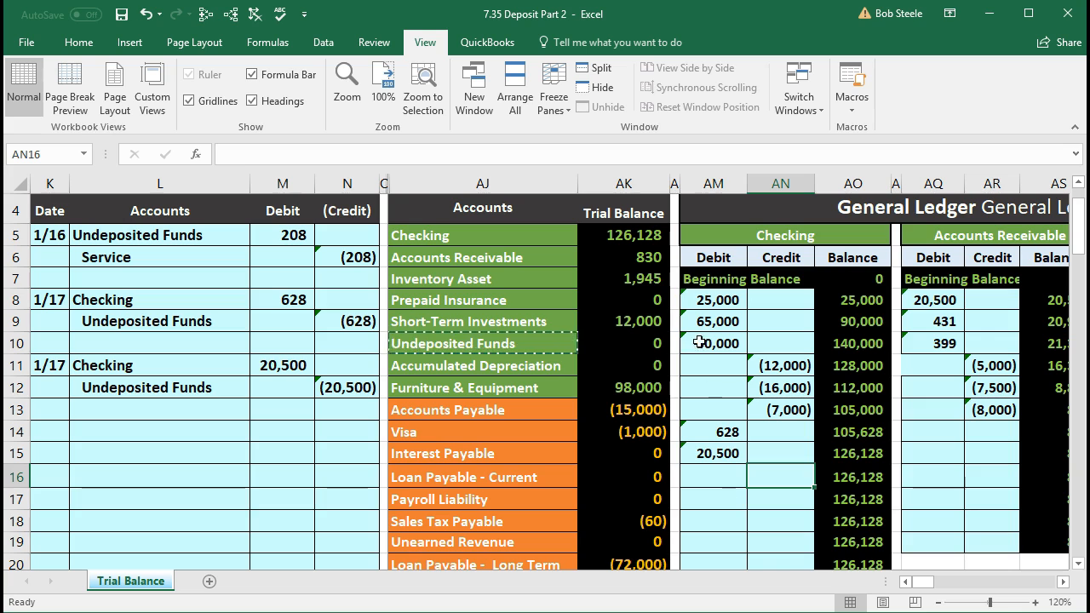
Trace the dependents of the trial balance amounts for Checking in AK5 and Undeposited Funds in AK10.
left_click(624, 242)
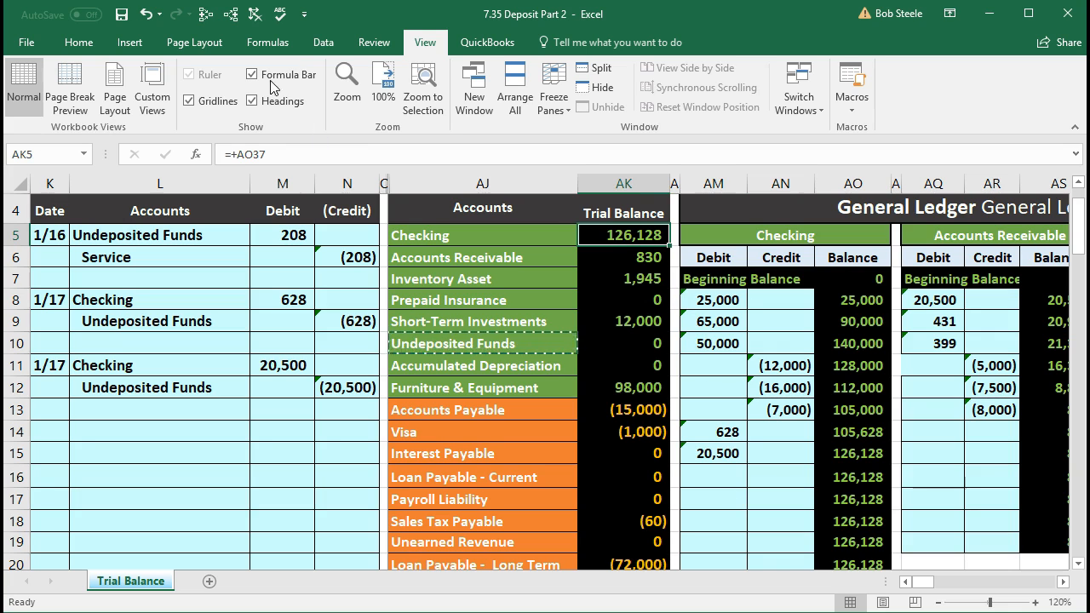
left_click(230, 17)
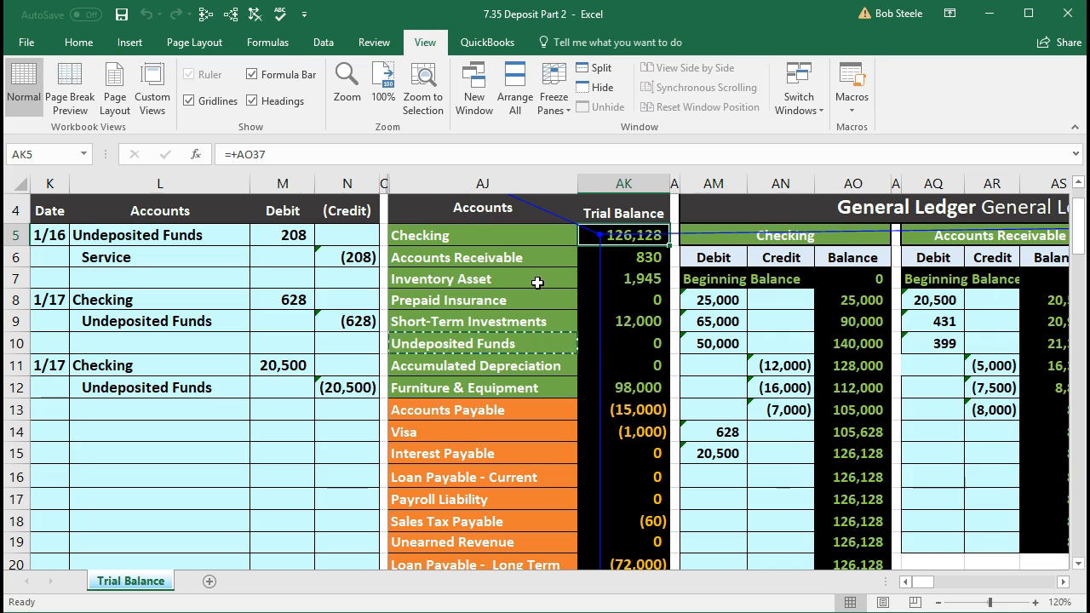
key("Down")
key("Down")
key("Down")
key("Down")
key("Down")
left_click(230, 15)
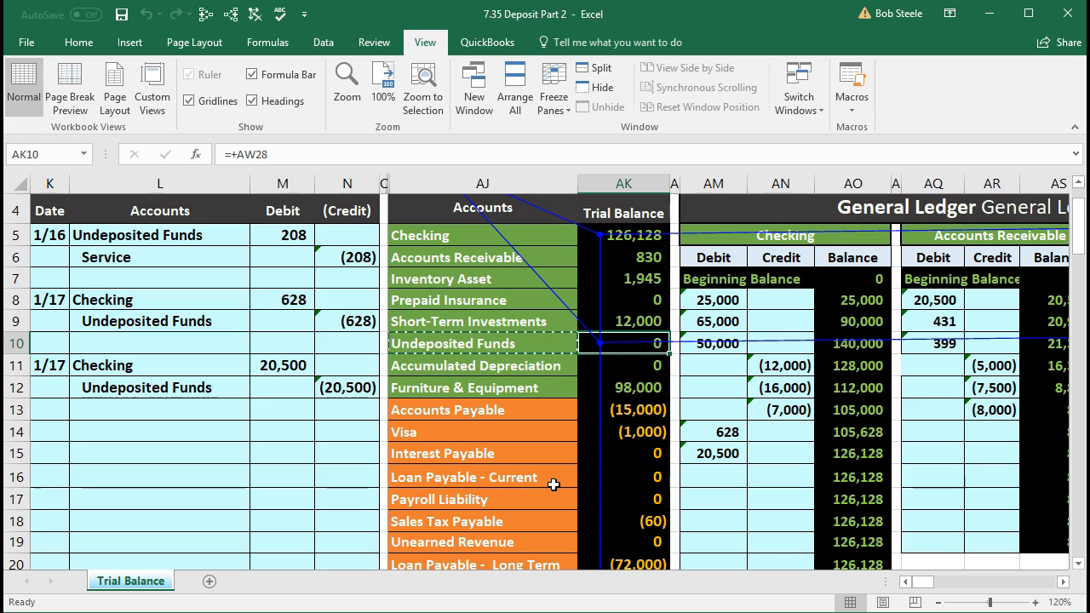
Follow the dependent arrows across row 10 to the balance sheet and check the formulas for Cash in BX4 and Undeposited Funds in BX9.
key("Right")
key("Right")
key("Right")
key("Right")
key("Right")
key("Right")
key("Right")
key("Right")
key("Right")
key("Right")
key("Right")
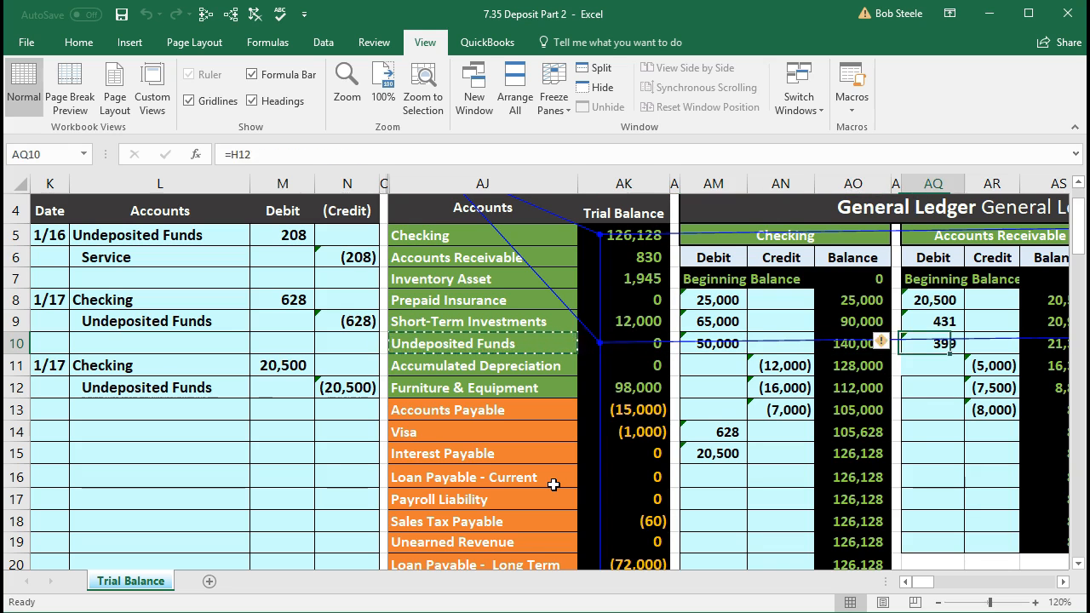
key("Right")
key("Right")
key("Right")
key("Right")
key("Right")
key("Right")
key("Right")
key("Right")
key("Right")
key("Right")
key("Right")
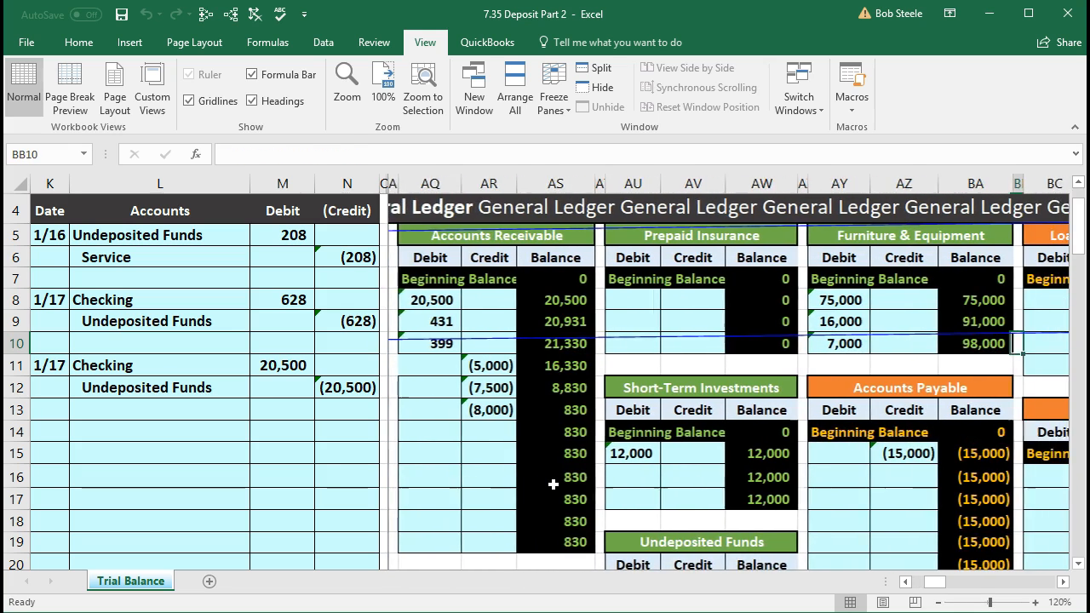
key("Right")
key("Right")
key("Right")
key("Right")
key("Right")
key("Right")
key("Right")
key("Right")
key("Right")
key("Right")
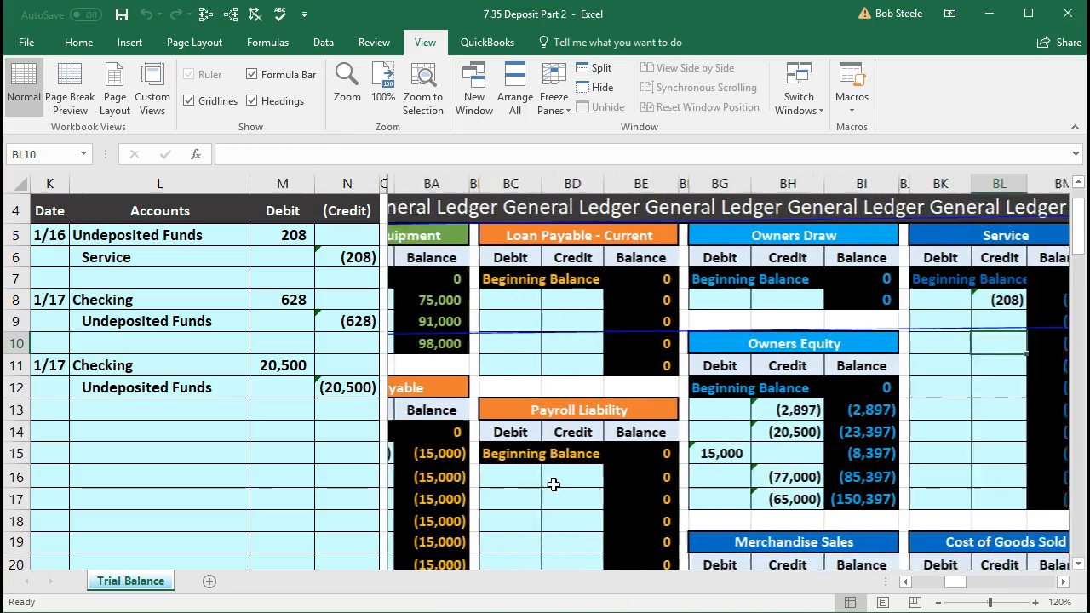
key("Right")
key("Right")
key("Right")
key("Right")
key("Right")
key("Right")
key("Right")
key("Right")
key("Right")
key("Right")
key("Right")
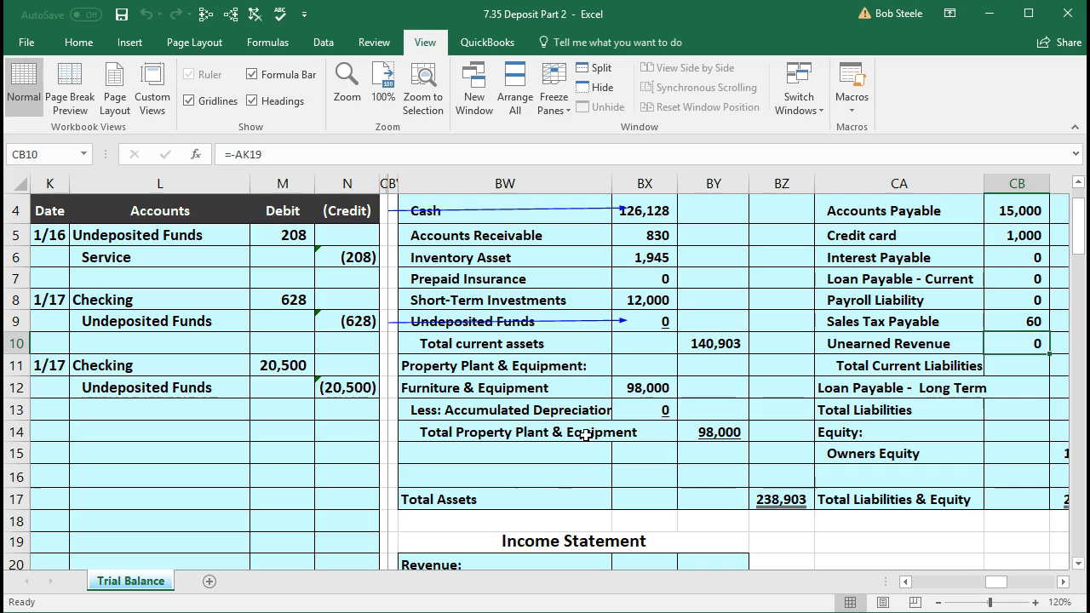
left_click(659, 324)
left_click(669, 211)
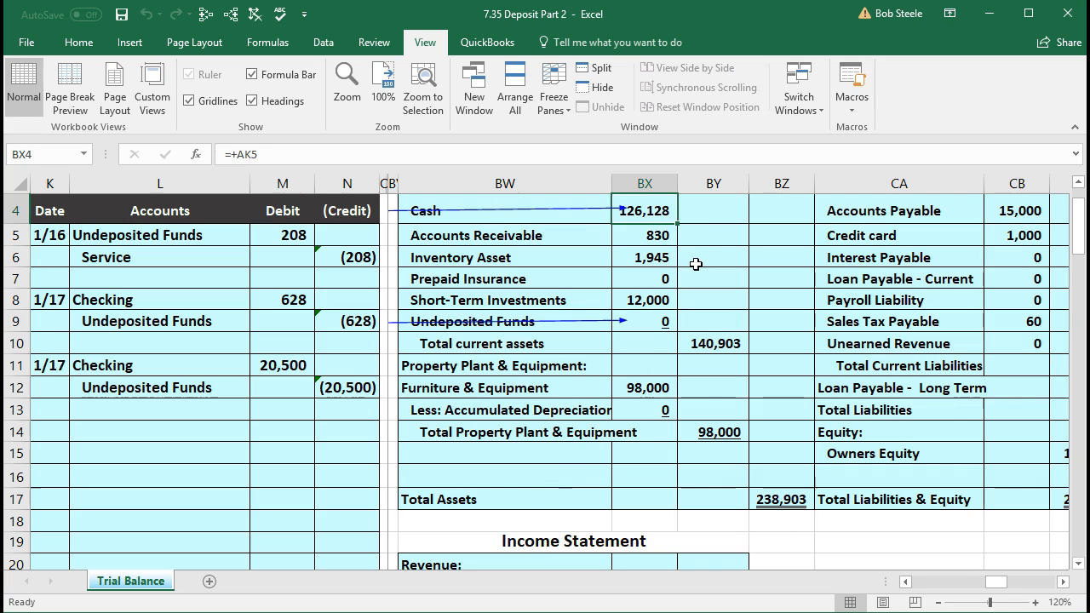
left_click(665, 318)
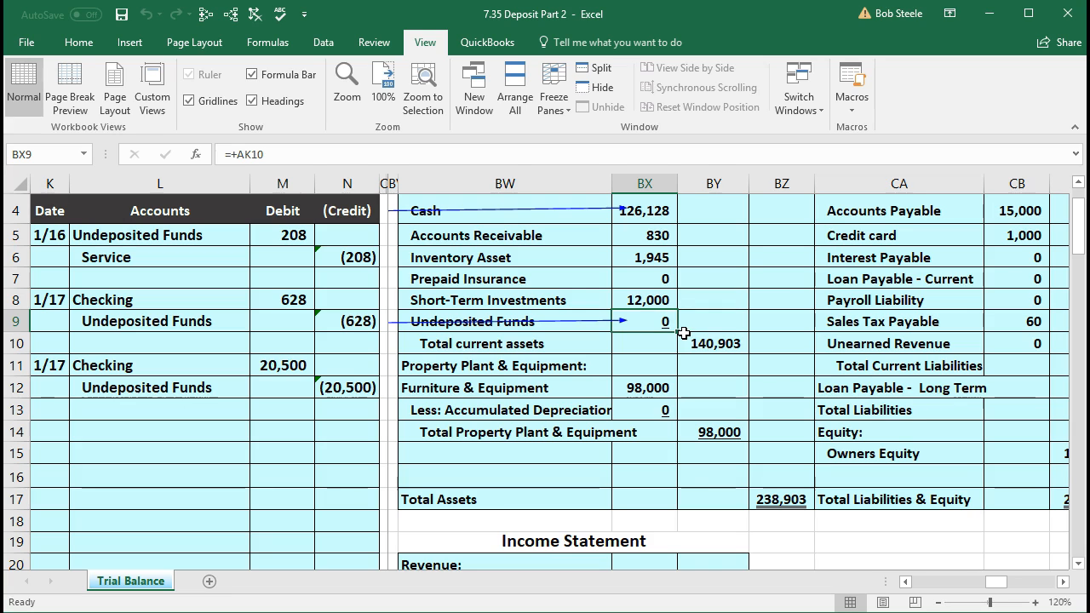
Review Cash in BX4 on the balance sheet, and compare Total Assets in BZ17 with Total Liabilities & Equity in CC17.
scroll(684, 333, "up", 1)
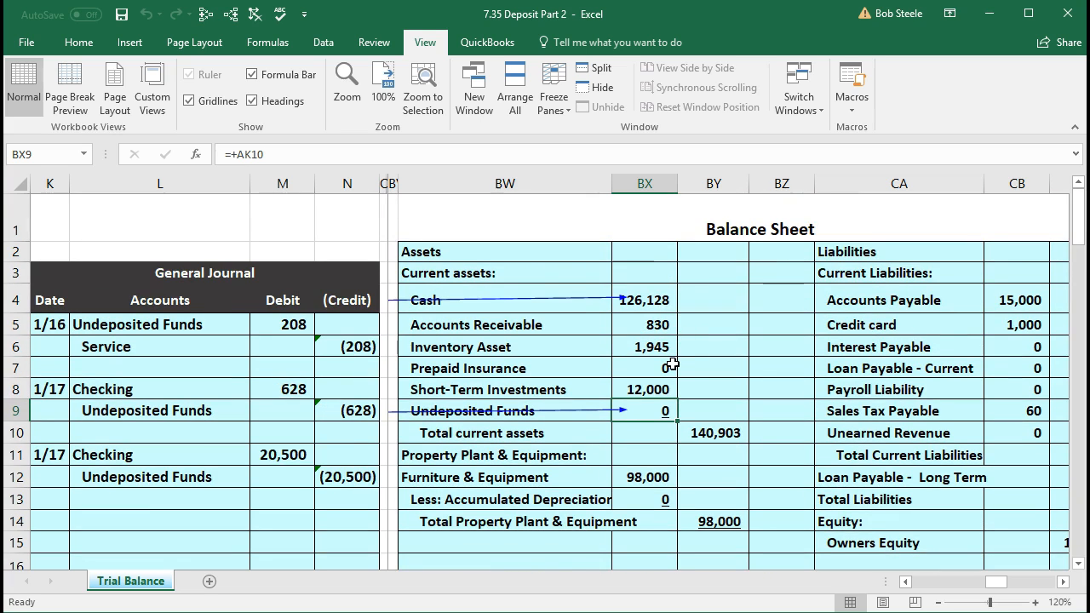
left_click(662, 299)
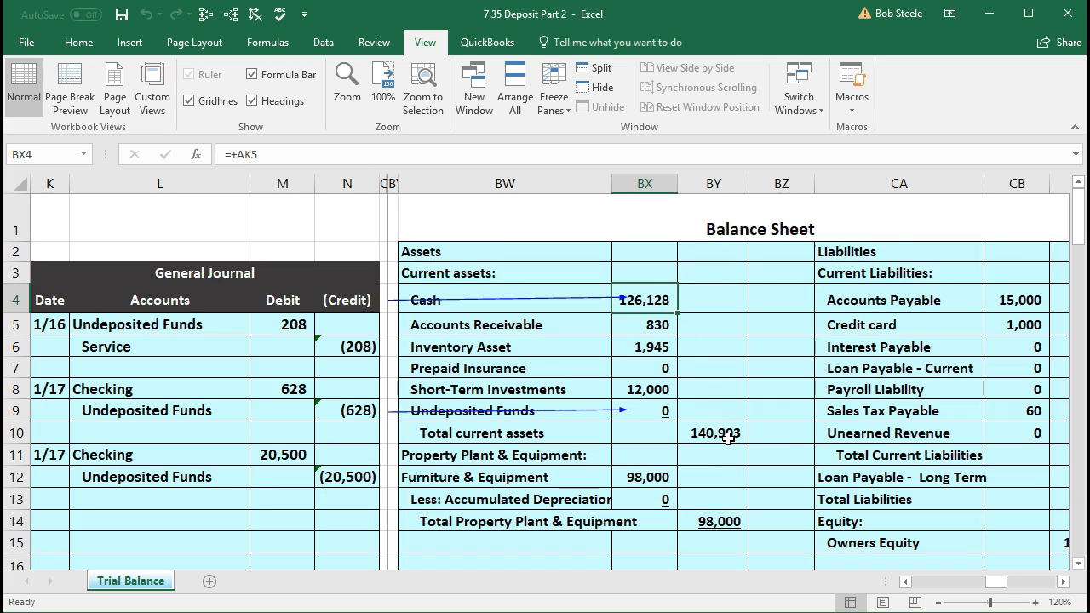
scroll(727, 437, "down", 1)
left_click(774, 499)
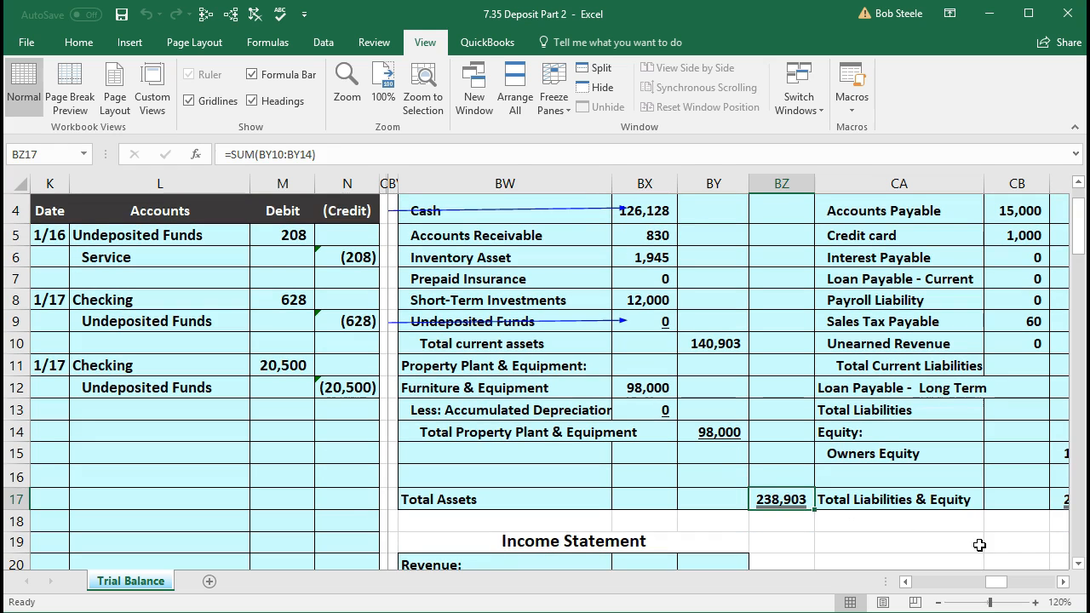
scroll(979, 544, "right", 2)
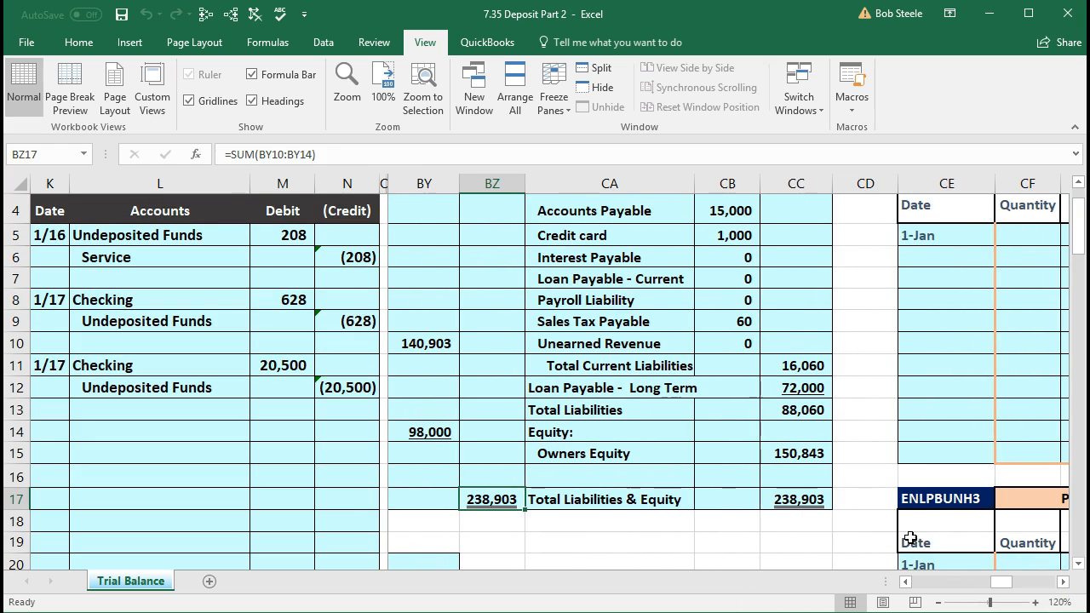
left_click(815, 501)
Review the Income Statement from revenue through expenses and check the Net Income formula in BY42.
scroll(805, 501, "down", 1)
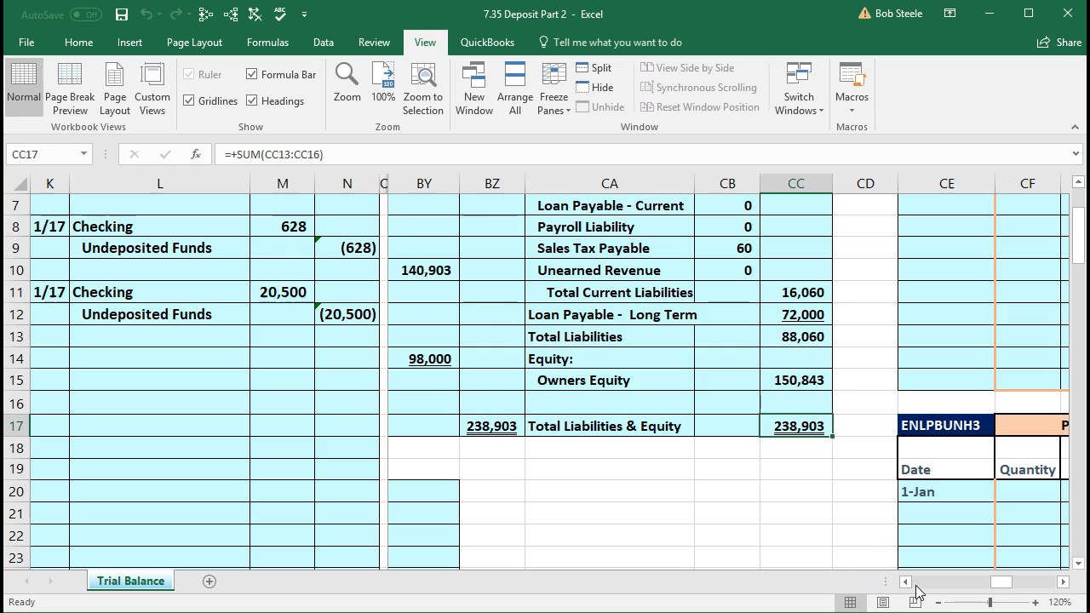
left_click(905, 583)
left_click(905, 582)
scroll(772, 519, "down", 2)
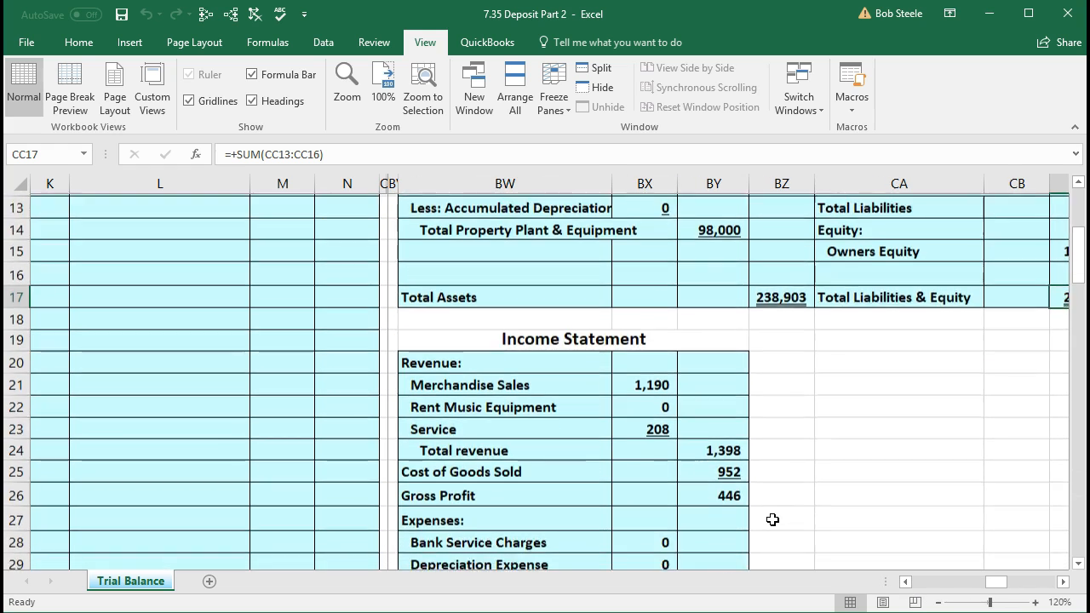
scroll(772, 519, "down", 2)
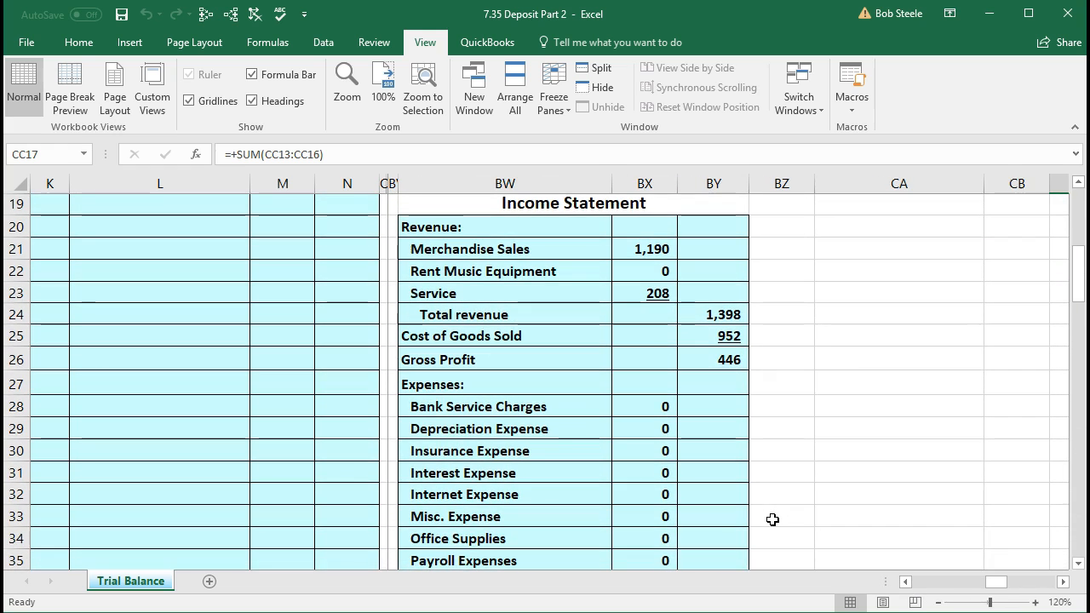
scroll(772, 519, "down", 4)
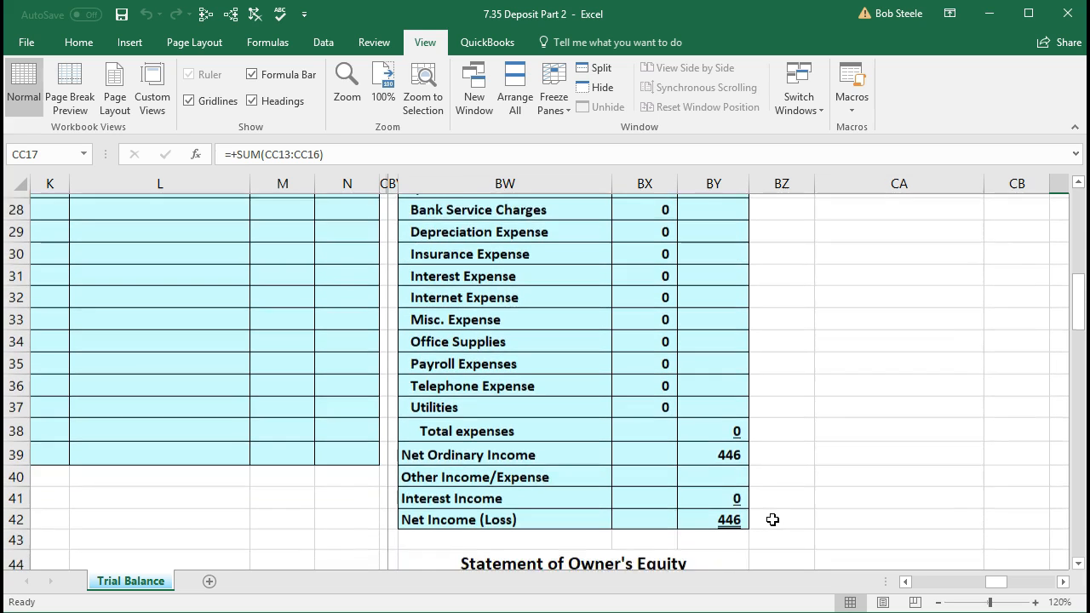
left_click(732, 453)
Check net income in BX70 and Ending Owner's Equity in BY73, and compare the ending equity with the balance sheet's Owners Equity in CC15.
scroll(768, 457, "down", 2)
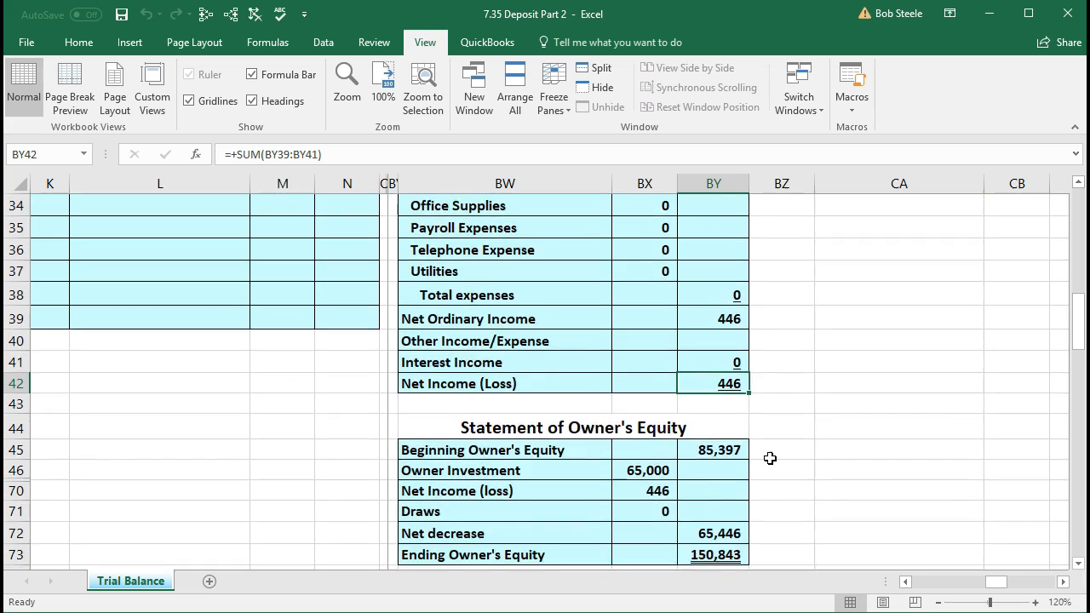
left_click(661, 426)
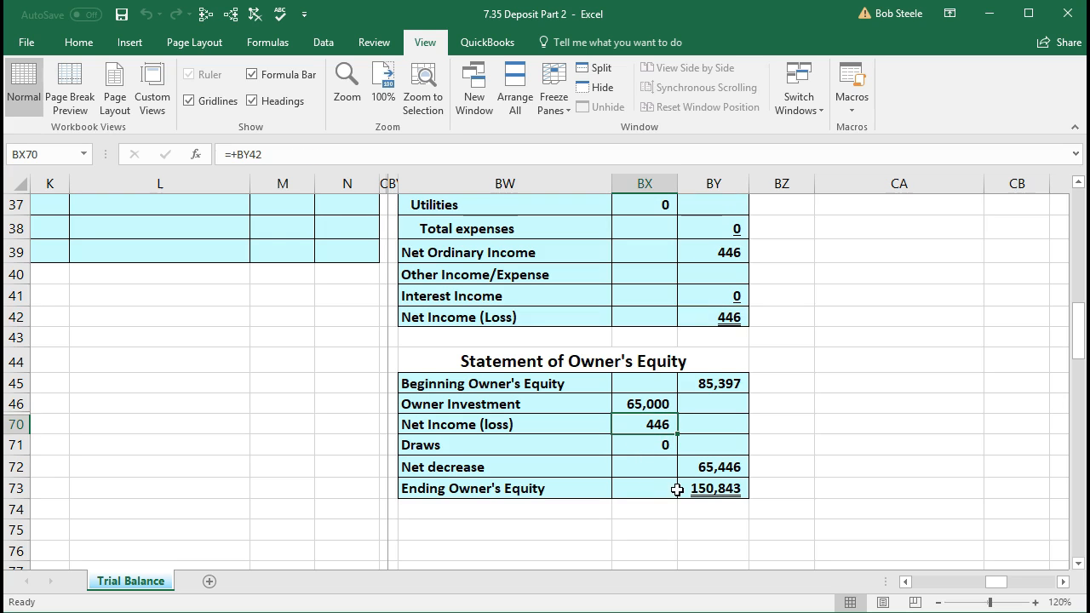
left_click(693, 492)
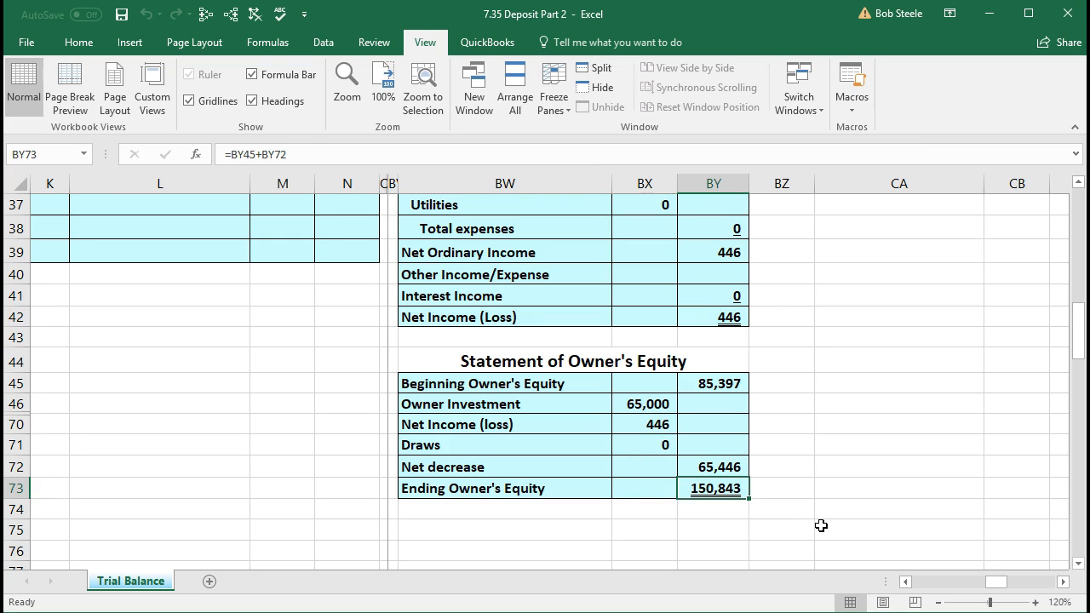
scroll(824, 525, "up", 10)
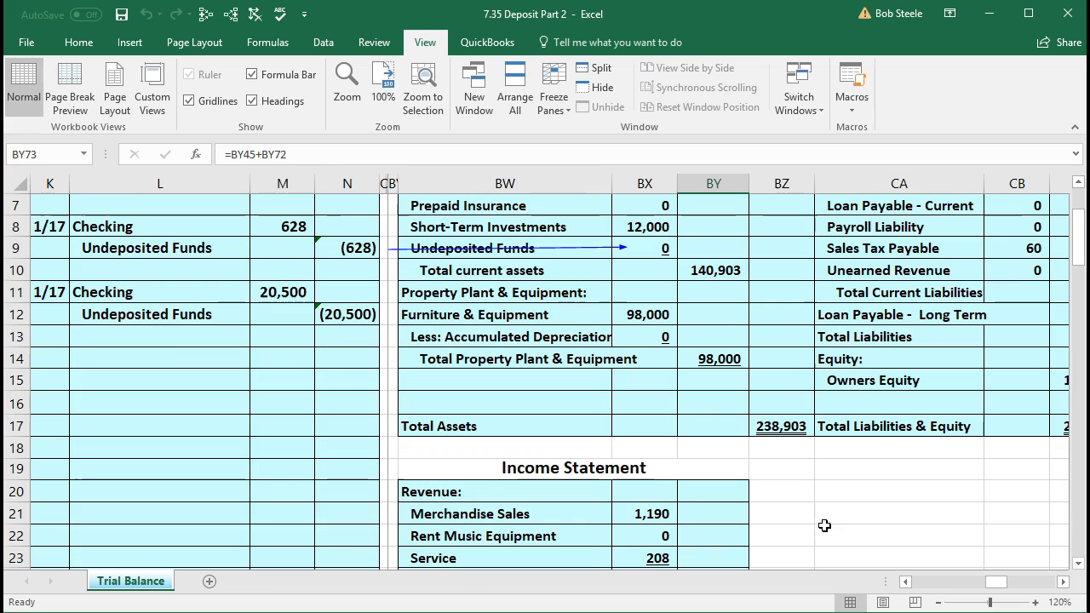
left_click(1062, 581)
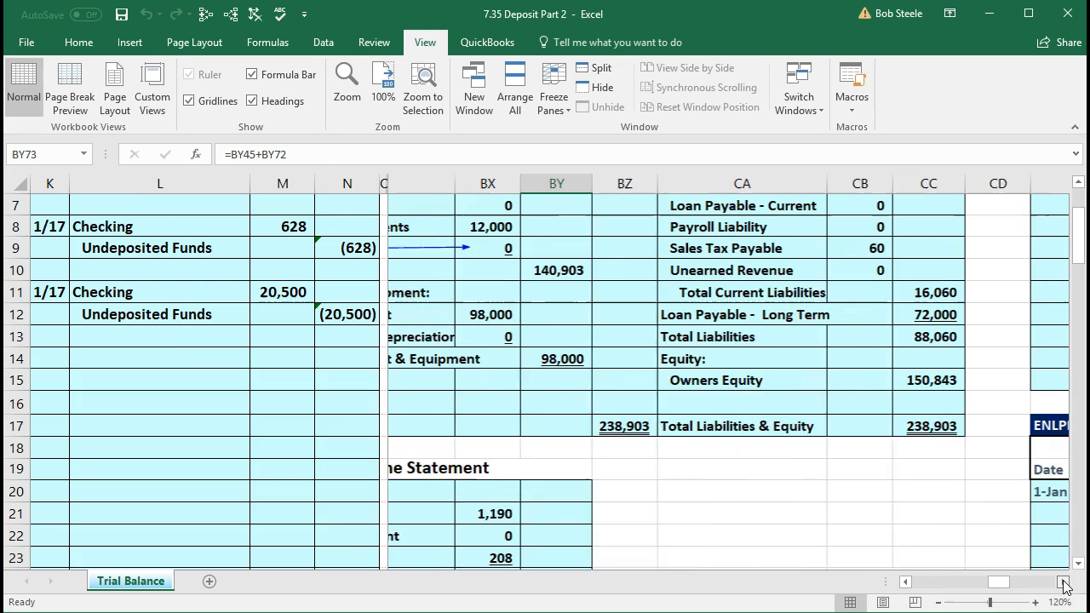
left_click(883, 389)
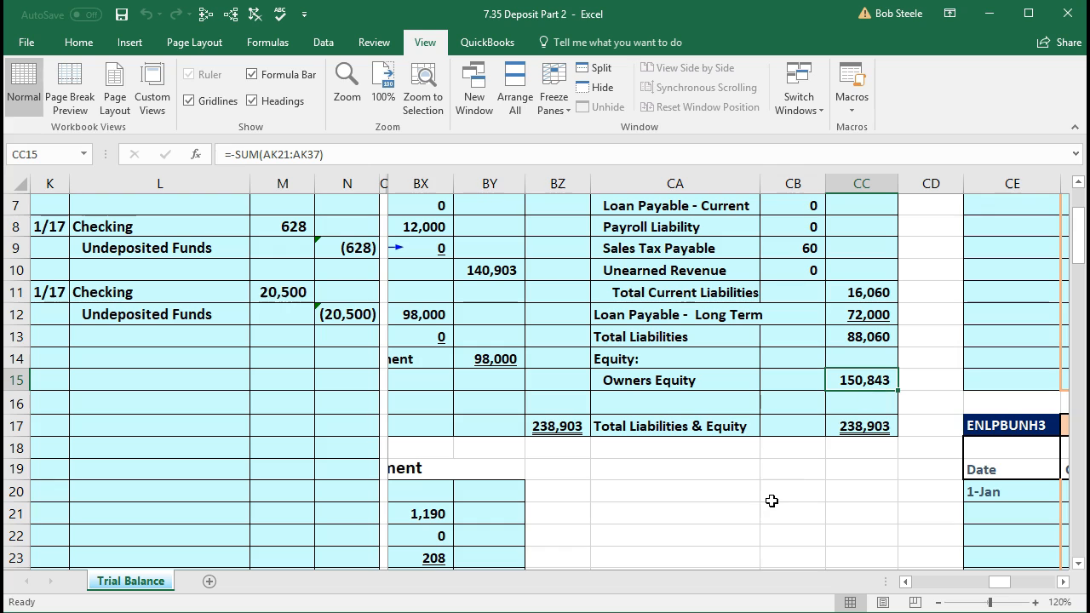